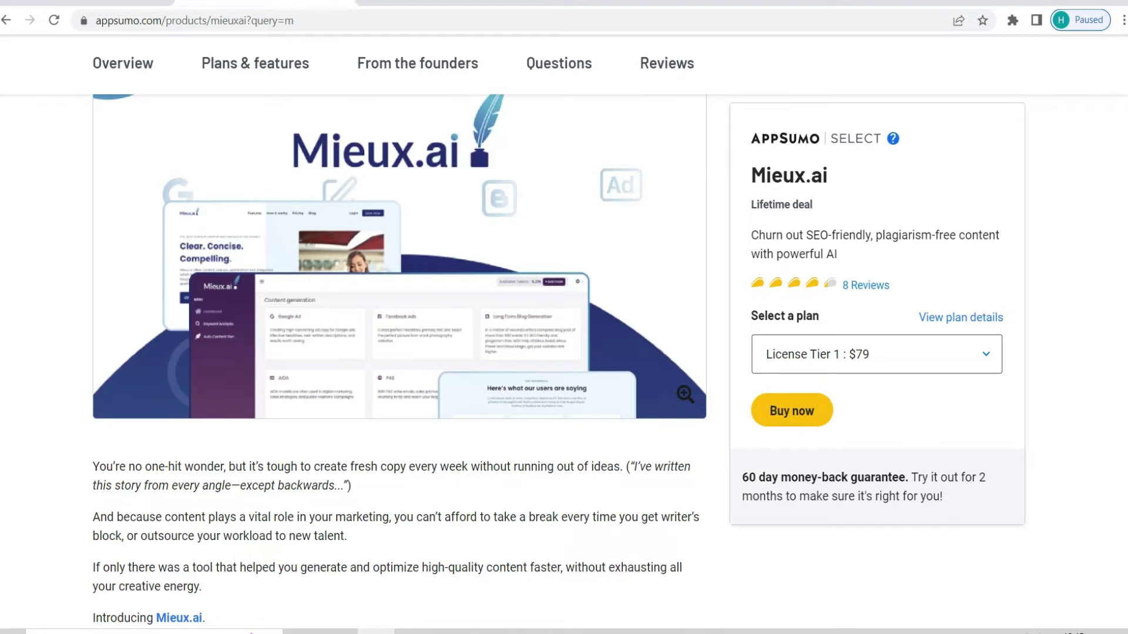
Step: Read the Mieux.ai deal's TL;DR summary on the product page, including which tool it is an alternative to
{"action": "scroll", "coordinate": [399, 352], "scroll_direction": "down", "scroll_amount": 10}
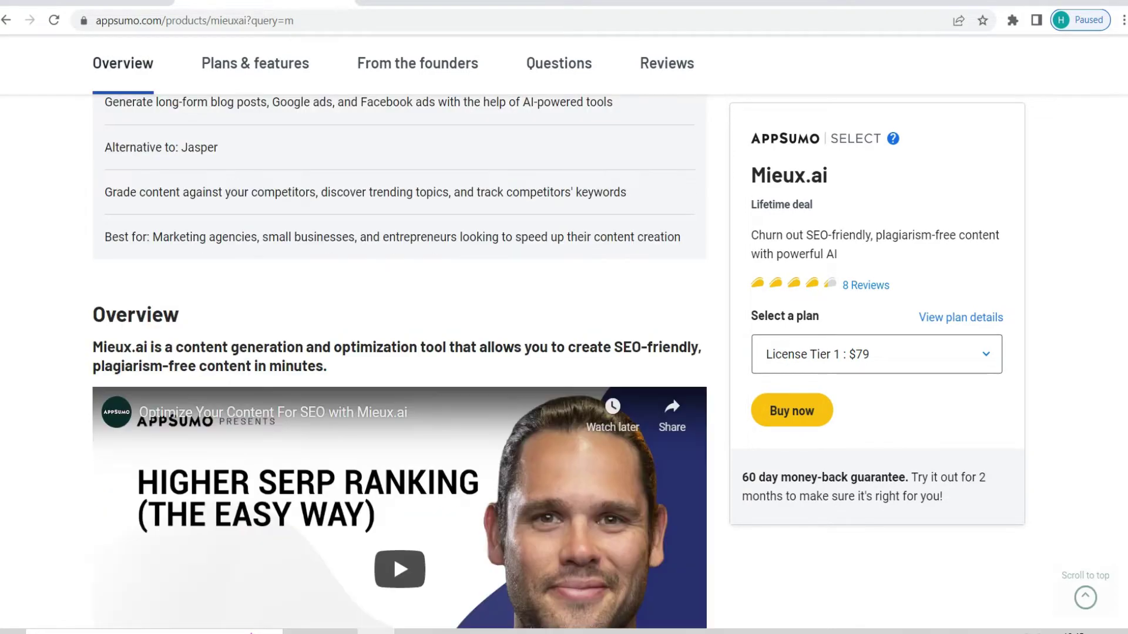
{"action": "scroll", "coordinate": [400, 352], "scroll_direction": "up", "scroll_amount": 3}
{"action": "double_click", "coordinate": [199, 304]}
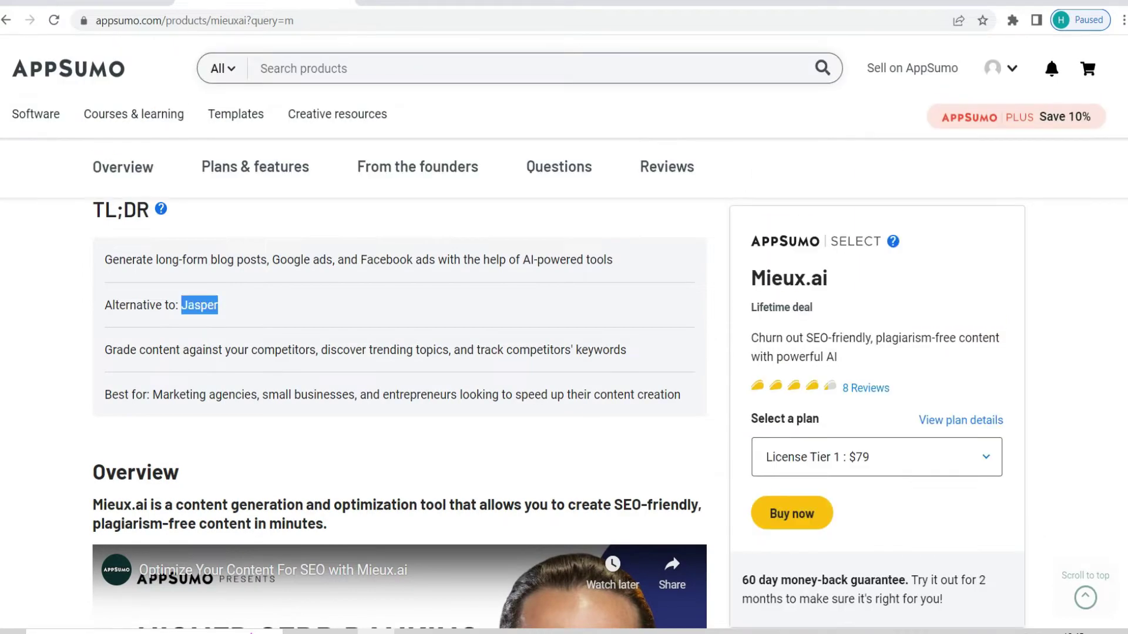
{"action": "left_click", "coordinate": [203, 306]}
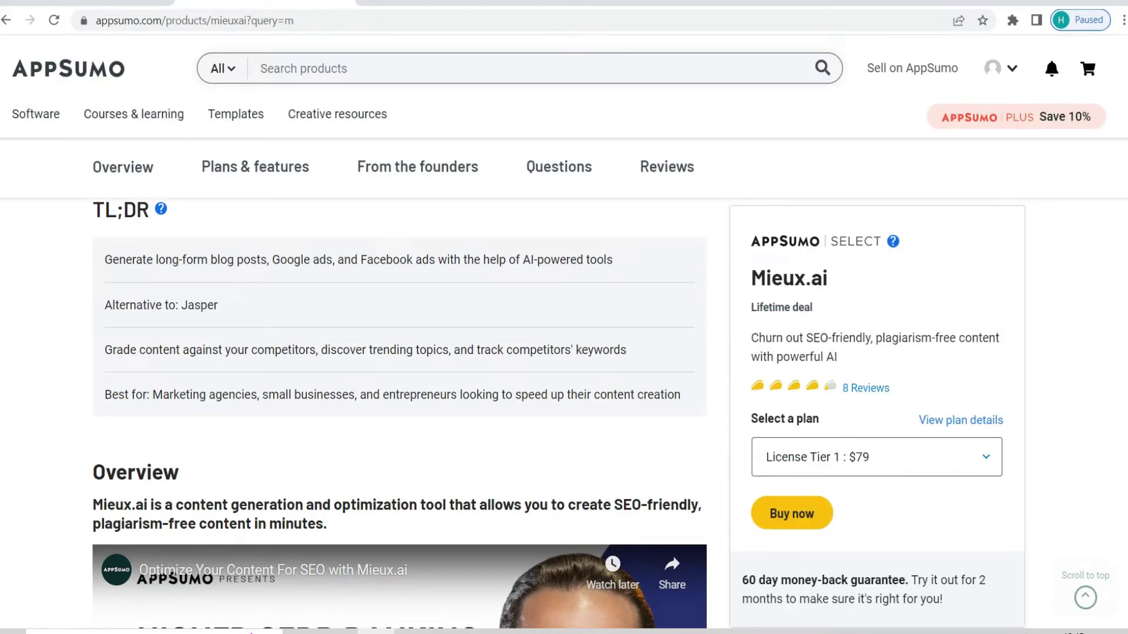
Step: Compare the License Tier plans on the Mieux.ai deal page, checking price, monthly word allowance and seats
{"action": "scroll", "coordinate": [399, 411], "scroll_direction": "down", "scroll_amount": 10}
{"action": "left_click_drag", "start_coordinate": [200, 277], "coordinate": [288, 277]}
{"action": "scroll", "coordinate": [564, 352], "scroll_direction": "down", "scroll_amount": 1}
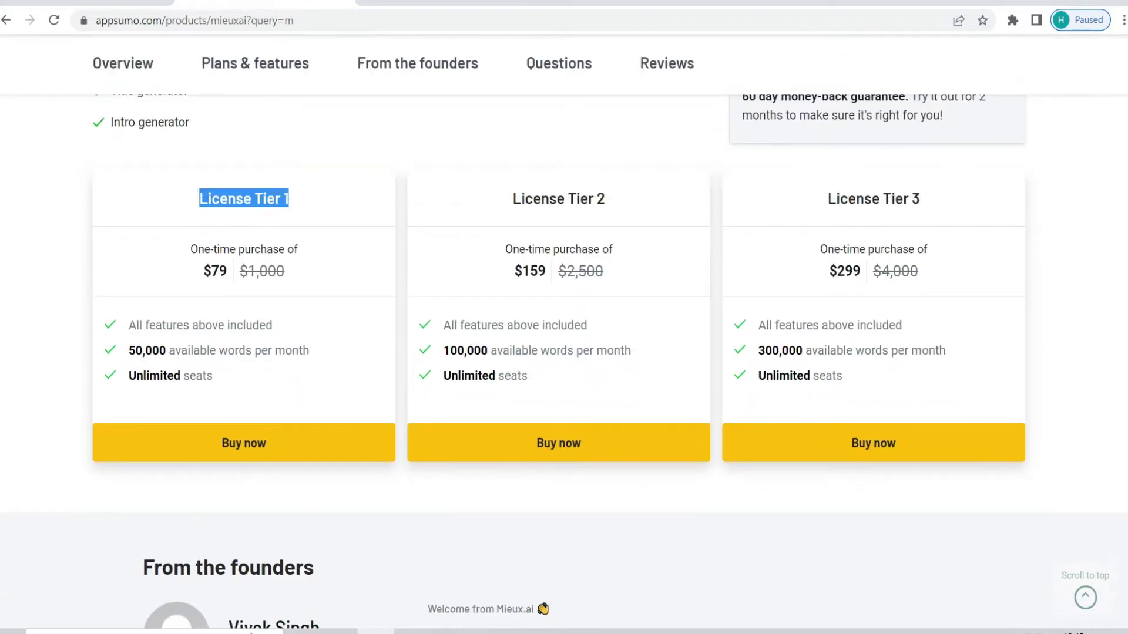
{"action": "left_click_drag", "start_coordinate": [129, 350], "coordinate": [193, 350]}
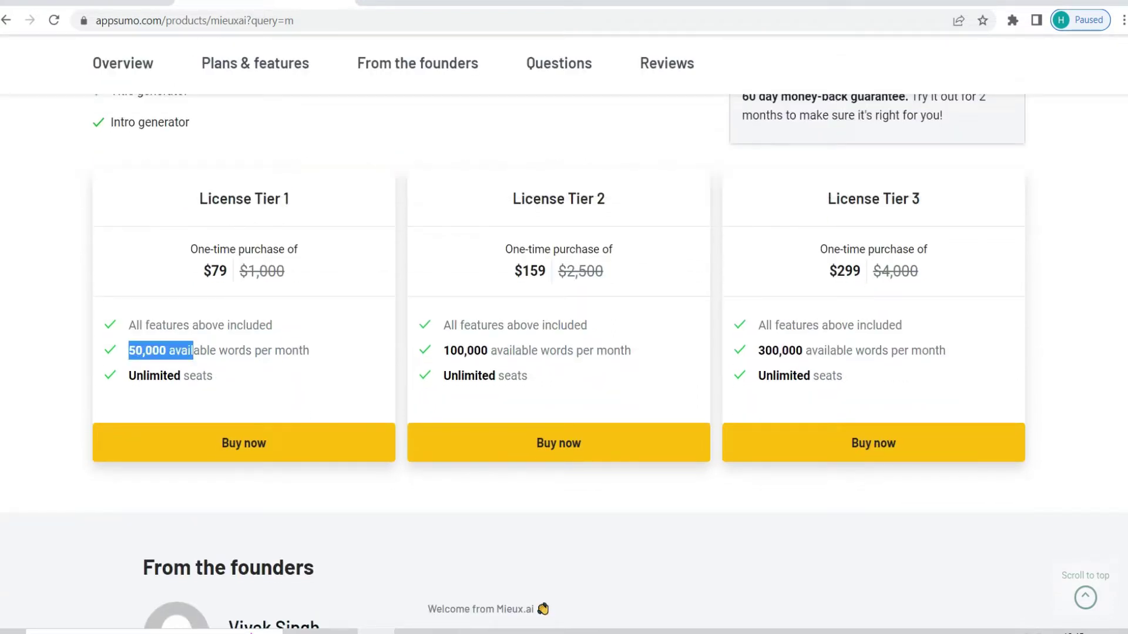
{"action": "left_click_drag", "start_coordinate": [128, 375], "coordinate": [207, 375]}
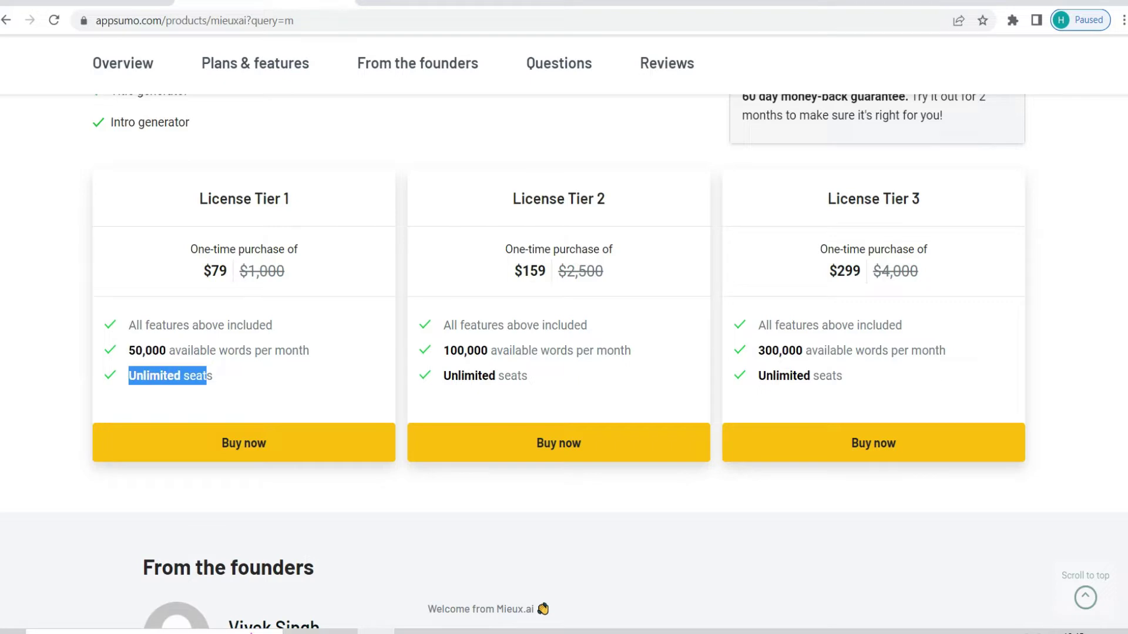
{"action": "scroll", "coordinate": [564, 352], "scroll_direction": "up", "scroll_amount": 1}
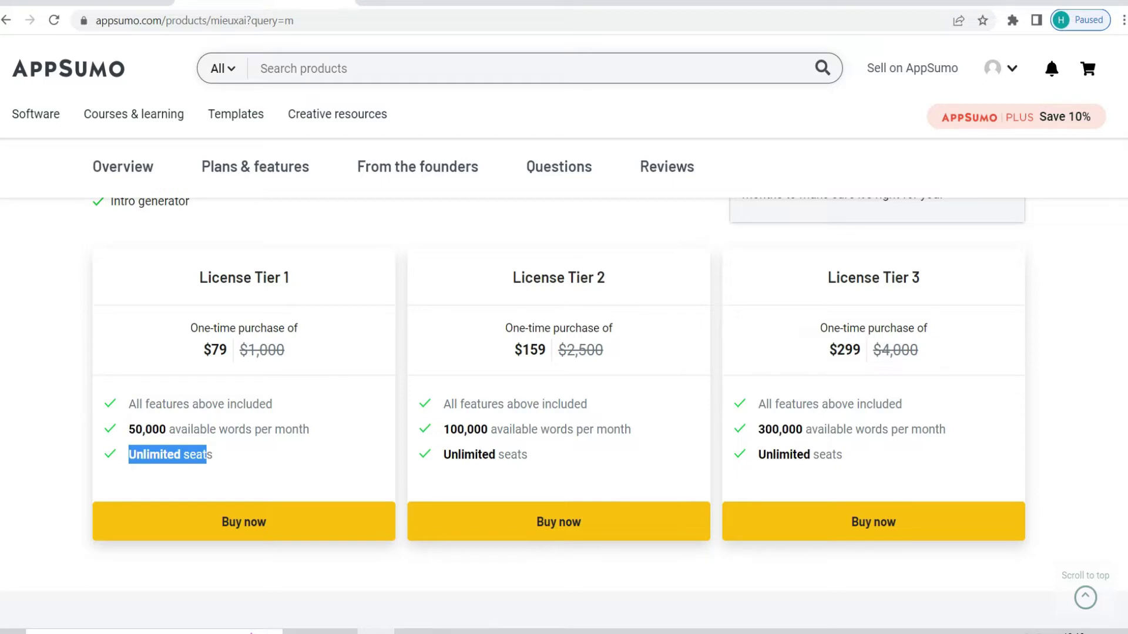
{"action": "key", "text": "Home"}
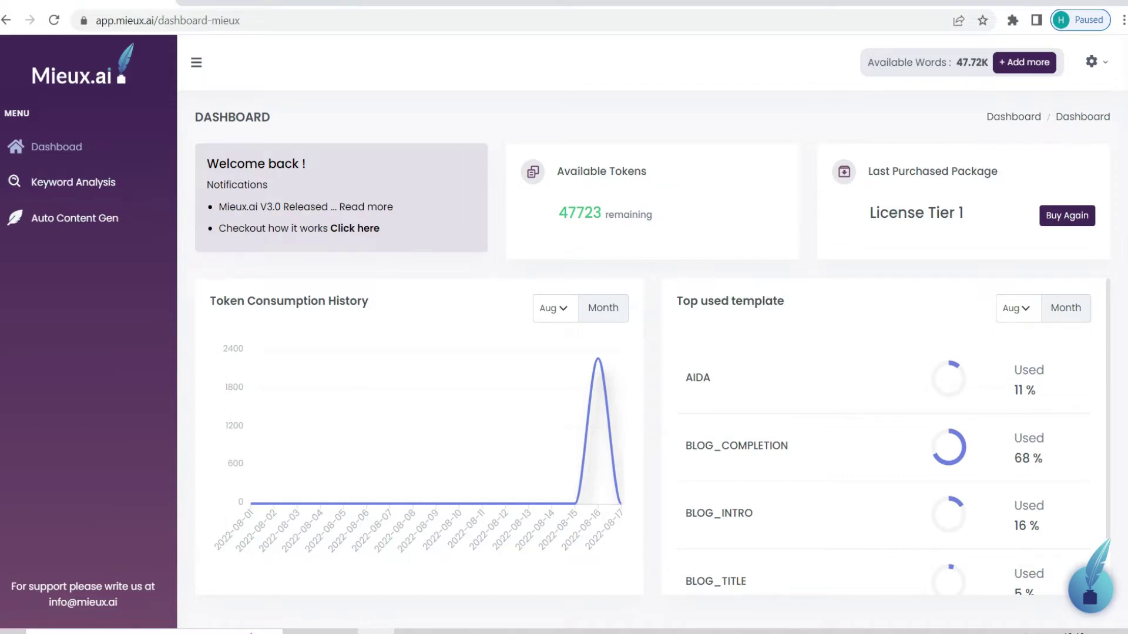
Step: Examine the Mieux.ai dashboard's available tokens, token consumption history and marketing template list
{"action": "left_click_drag", "start_coordinate": [556, 171], "coordinate": [646, 171]}
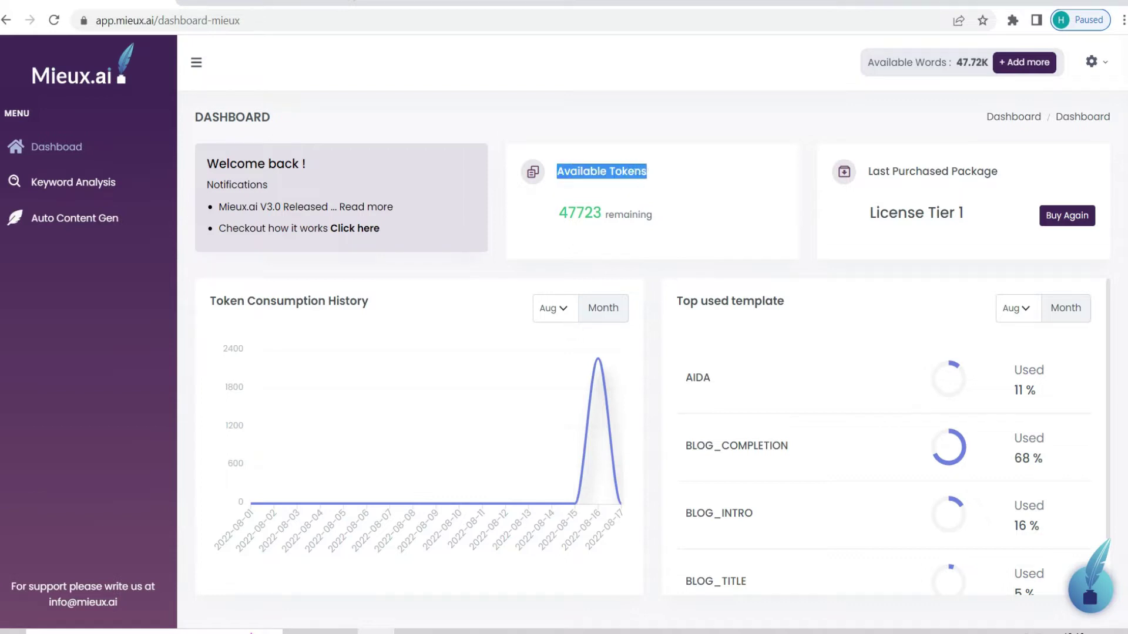
{"action": "triple_click", "coordinate": [580, 213]}
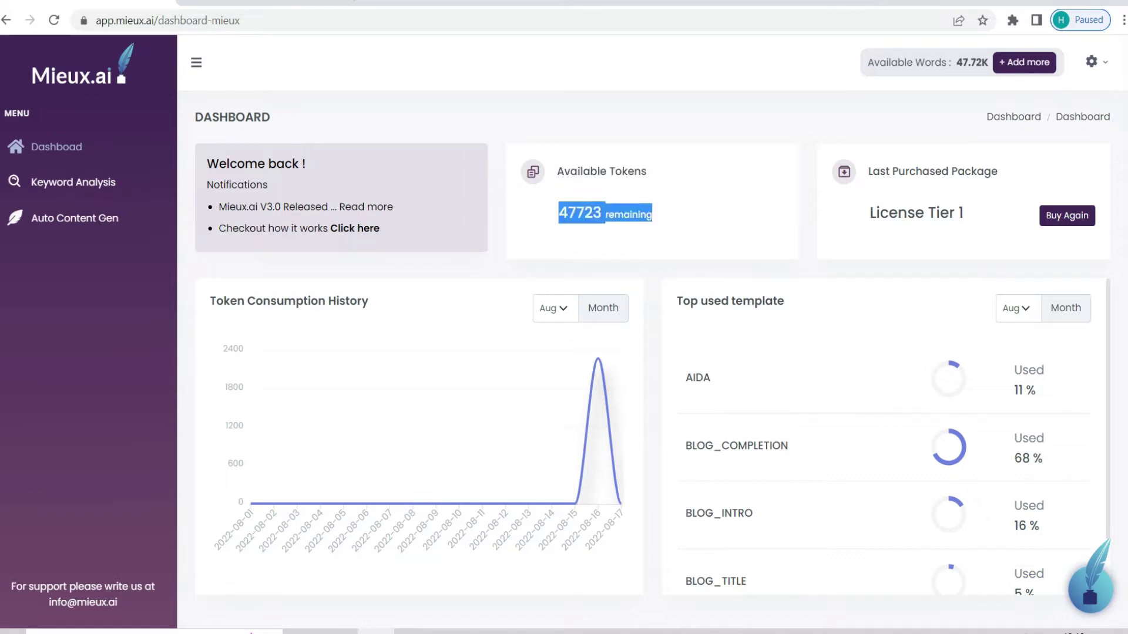
{"action": "left_click", "coordinate": [572, 334]}
{"action": "scroll", "coordinate": [652, 360], "scroll_direction": "down", "scroll_amount": 1}
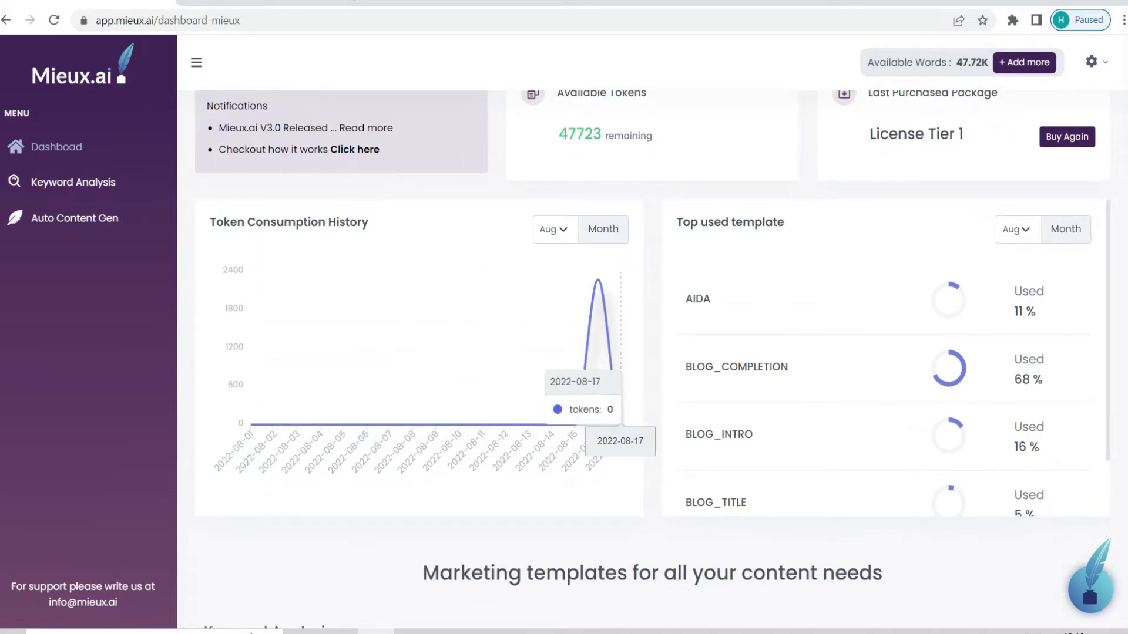
{"action": "scroll", "coordinate": [596, 306], "scroll_direction": "down", "scroll_amount": 4}
{"action": "scroll", "coordinate": [611, 362], "scroll_direction": "down", "scroll_amount": 2}
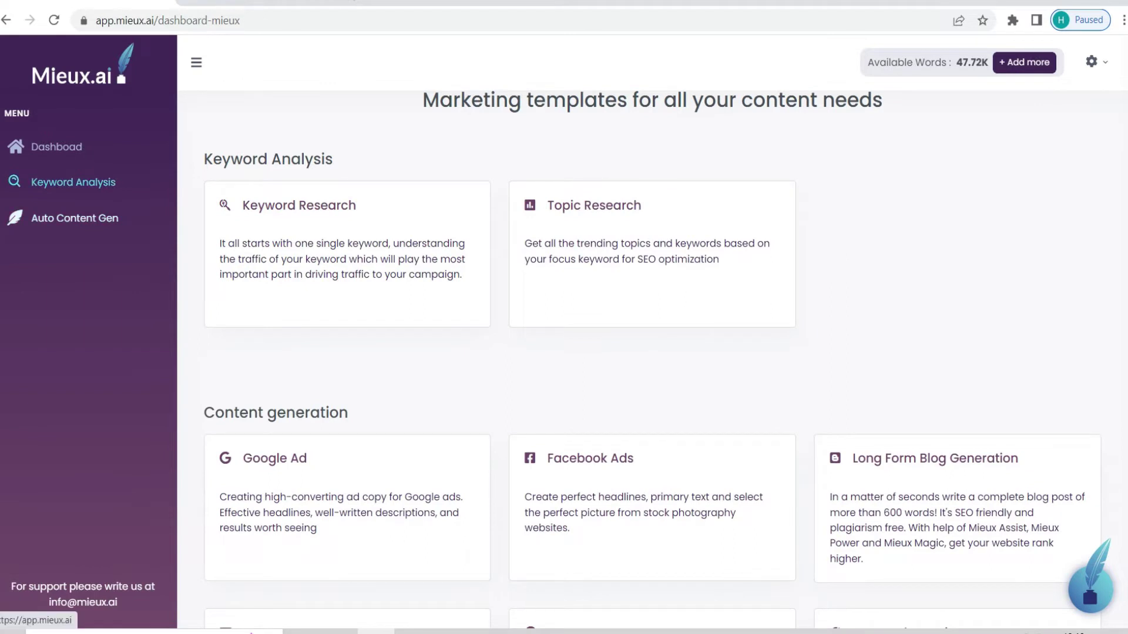
Step: Open Keyword Research and set the language to English and the location to USA
{"action": "left_click", "coordinate": [73, 182]}
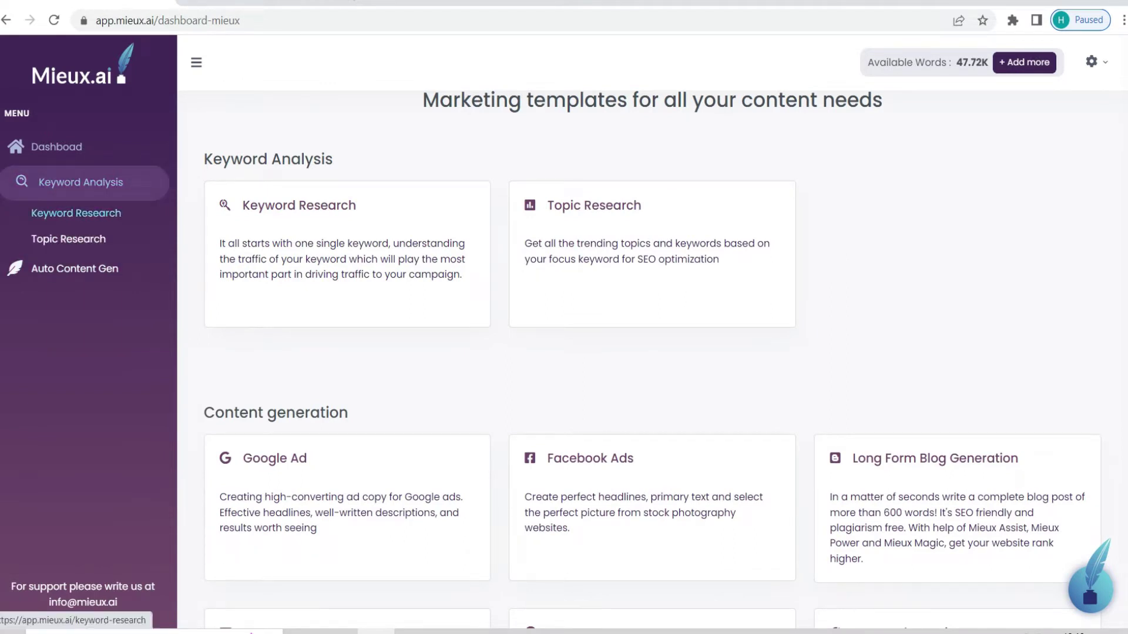
{"action": "left_click", "coordinate": [76, 213]}
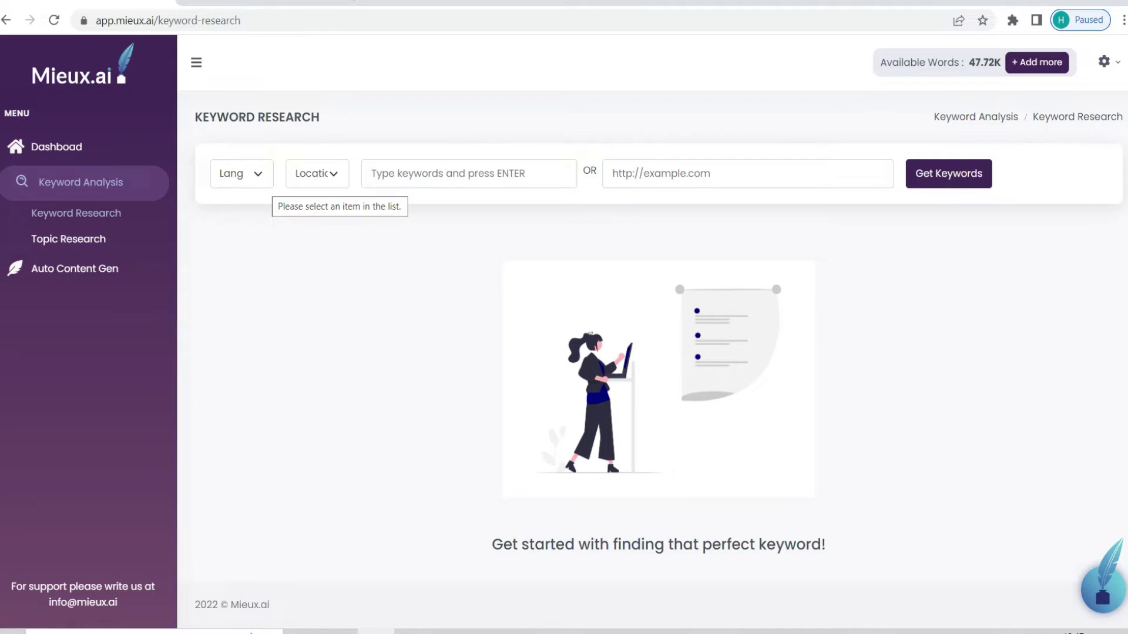
{"action": "left_click", "coordinate": [261, 175]}
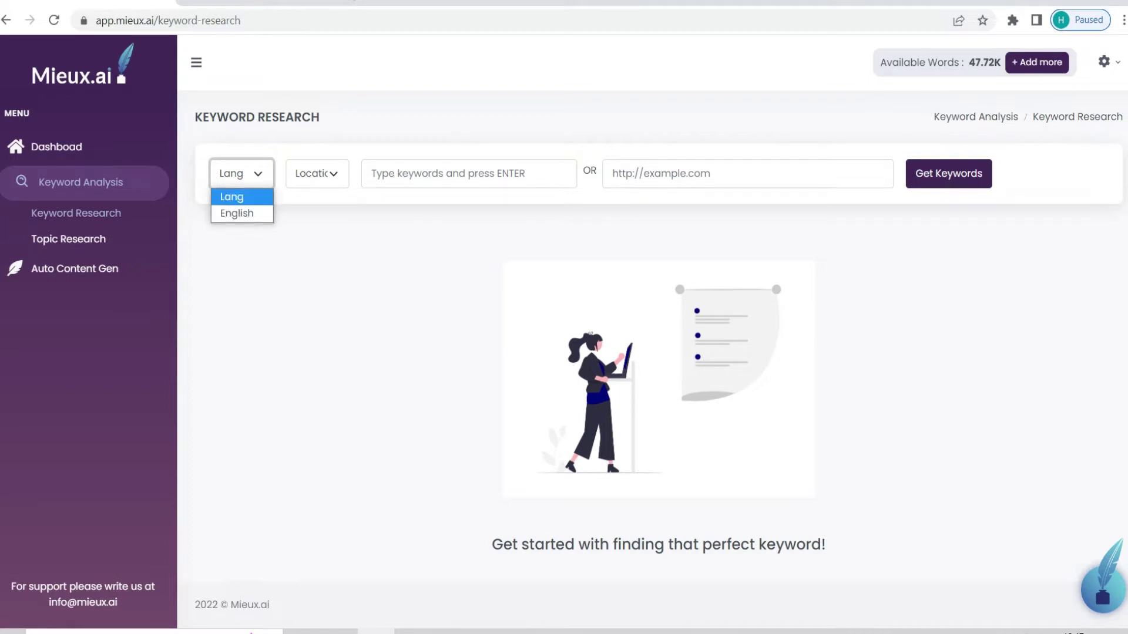
{"action": "left_click", "coordinate": [237, 213]}
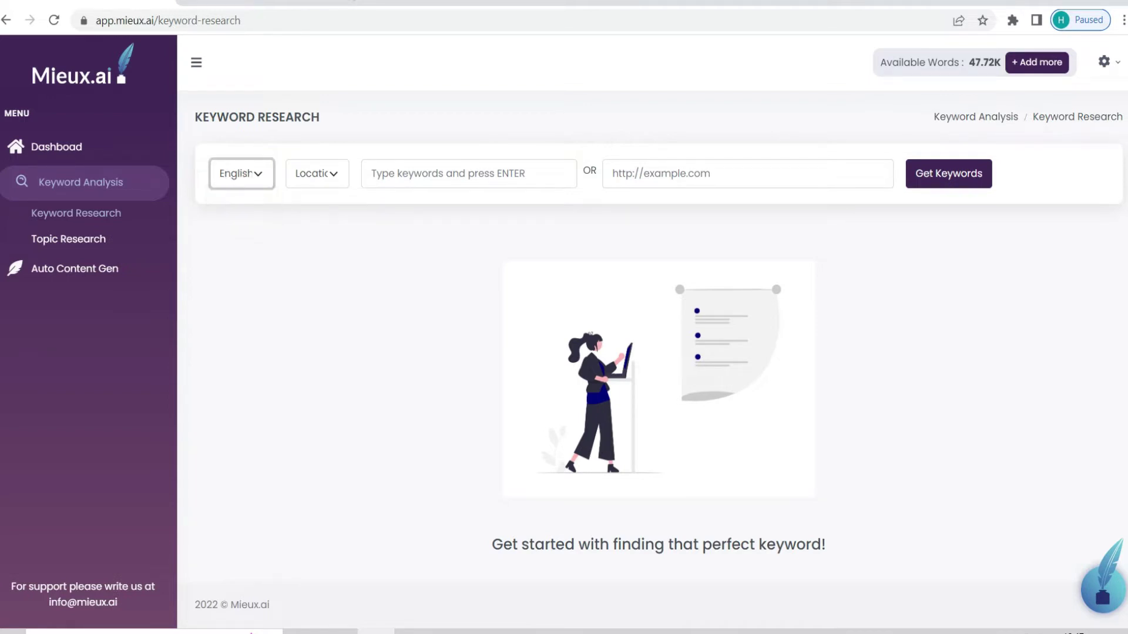
{"action": "left_click", "coordinate": [317, 174]}
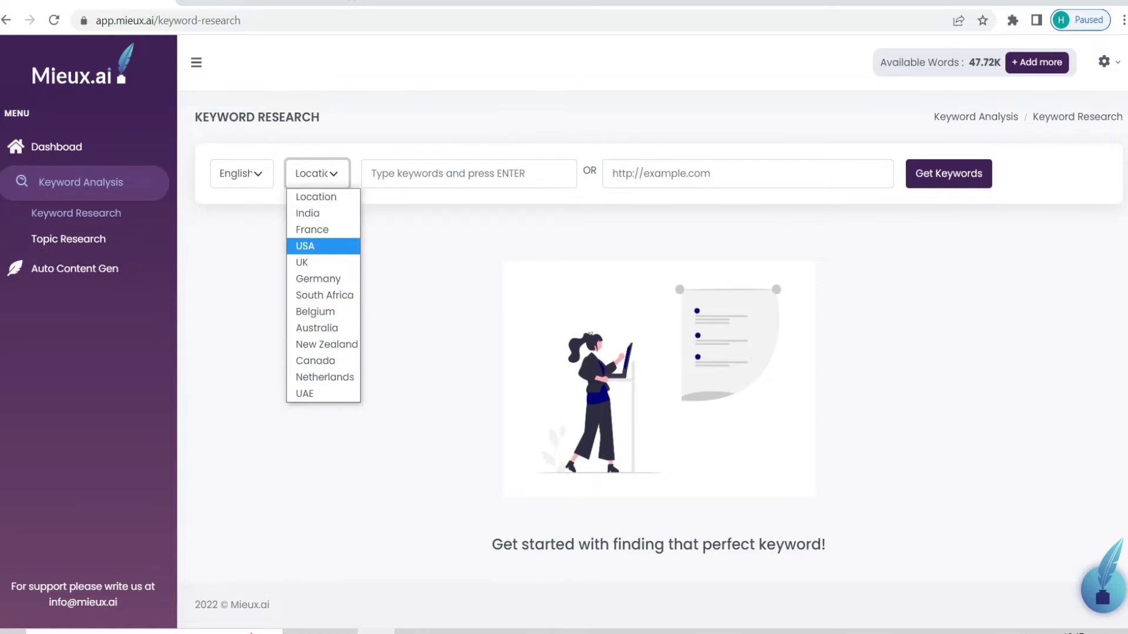
{"action": "left_click", "coordinate": [305, 245]}
Step: Get keywords for "instagram" and look through the resulting keyword table
{"action": "left_click", "coordinate": [411, 174]}
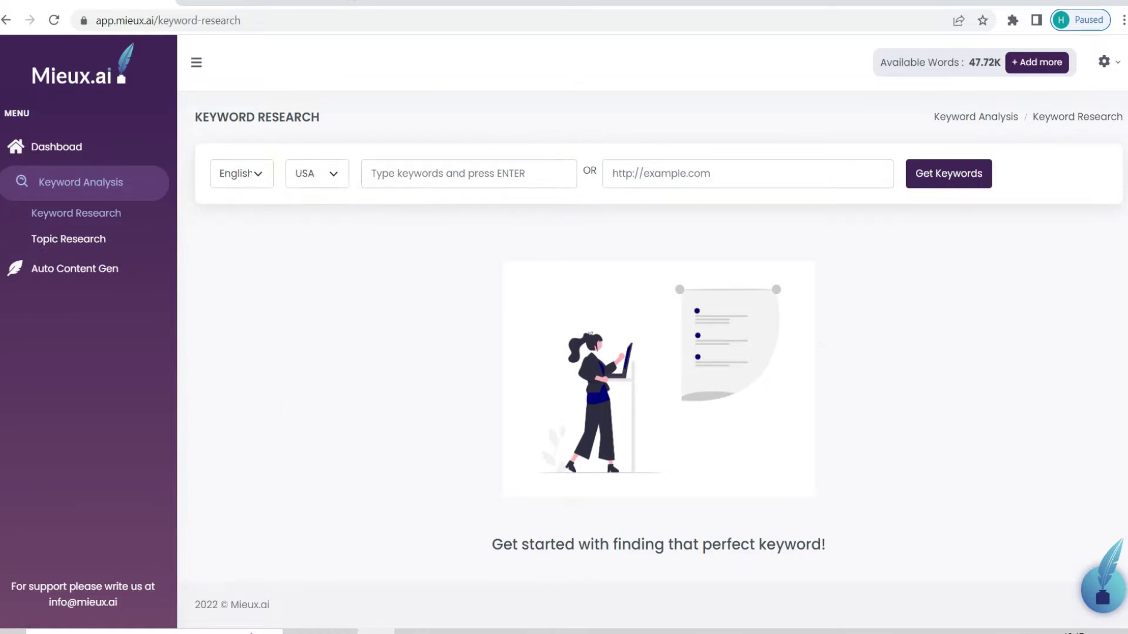
{"action": "type", "text": "i"}
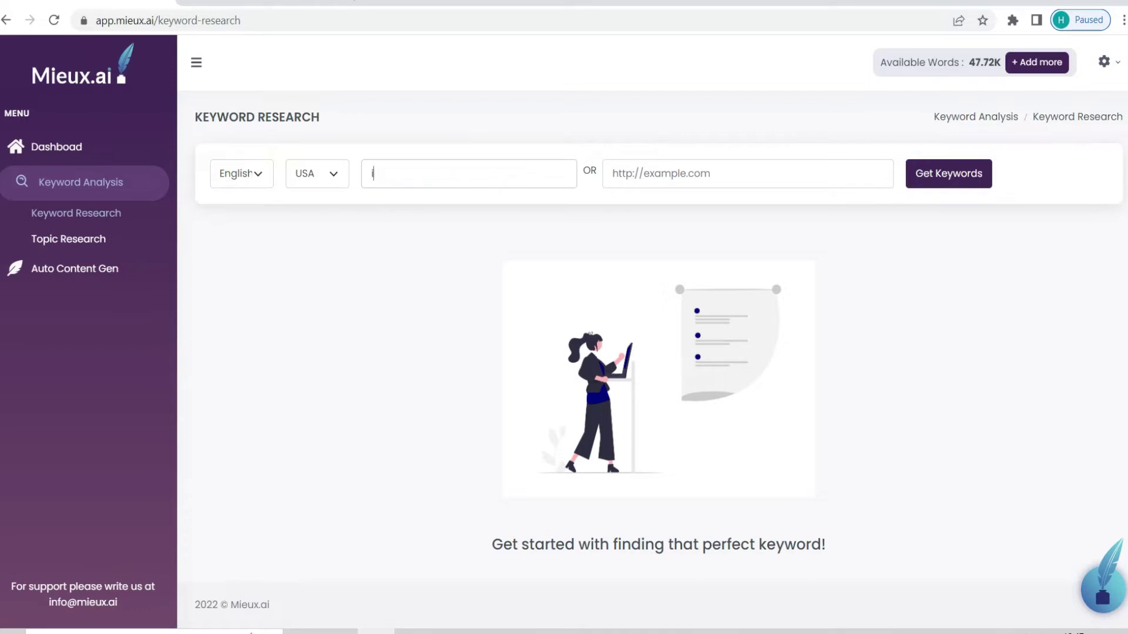
{"action": "type", "text": "nstagram"}
{"action": "key", "text": "Return"}
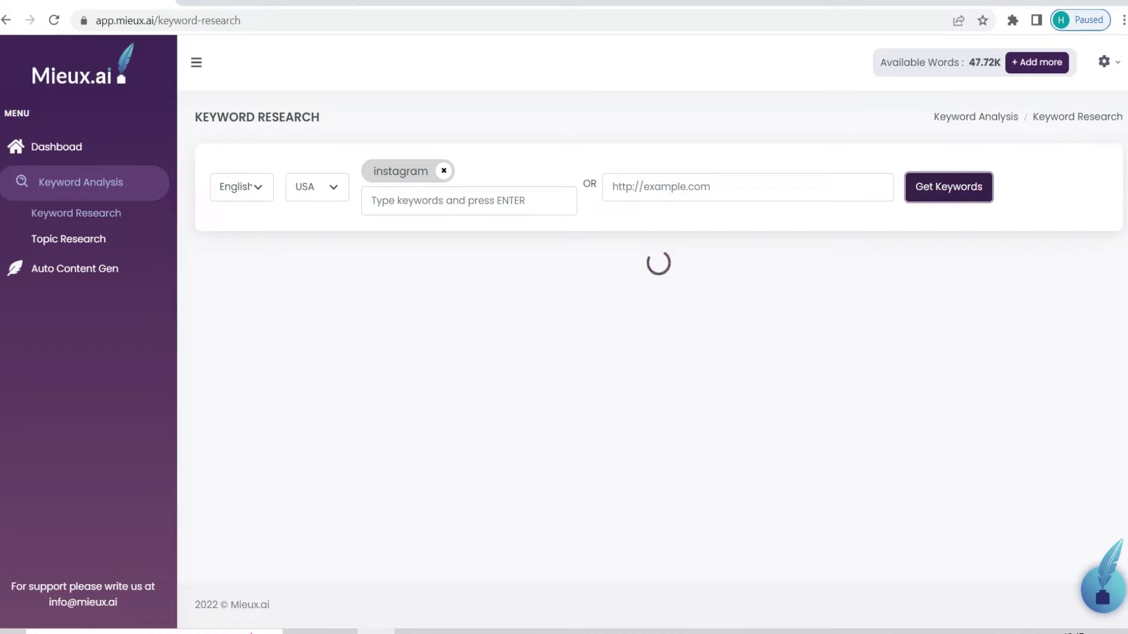
{"action": "scroll", "coordinate": [652, 359], "scroll_direction": "down", "scroll_amount": 7}
{"action": "scroll", "coordinate": [652, 359], "scroll_direction": "up", "scroll_amount": 1}
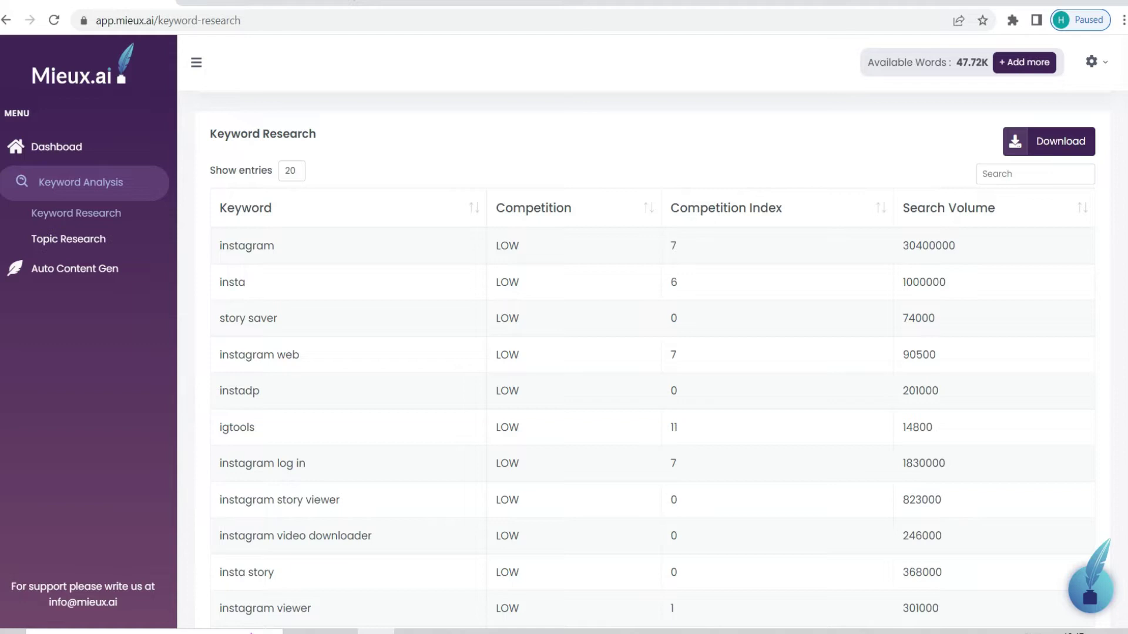
Step: Get keywords for "instagram marketing" and review its monthly trend chart and keyword table
{"action": "scroll", "coordinate": [406, 517], "scroll_direction": "up", "scroll_amount": 8}
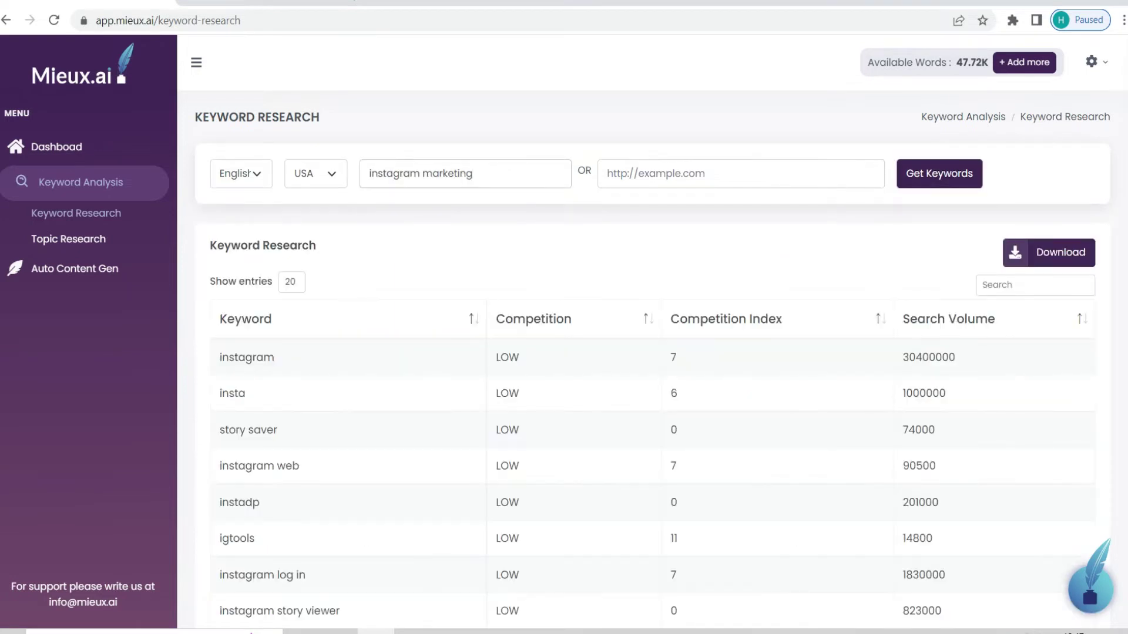
{"action": "key", "text": "Return"}
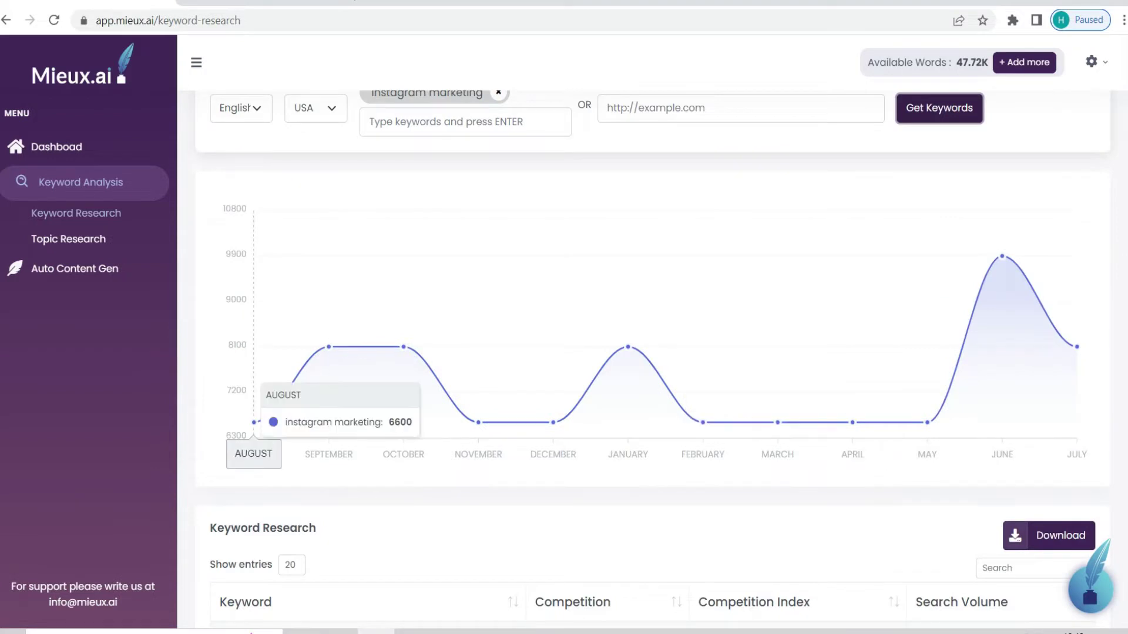
{"action": "mouse_move", "coordinate": [328, 347]}
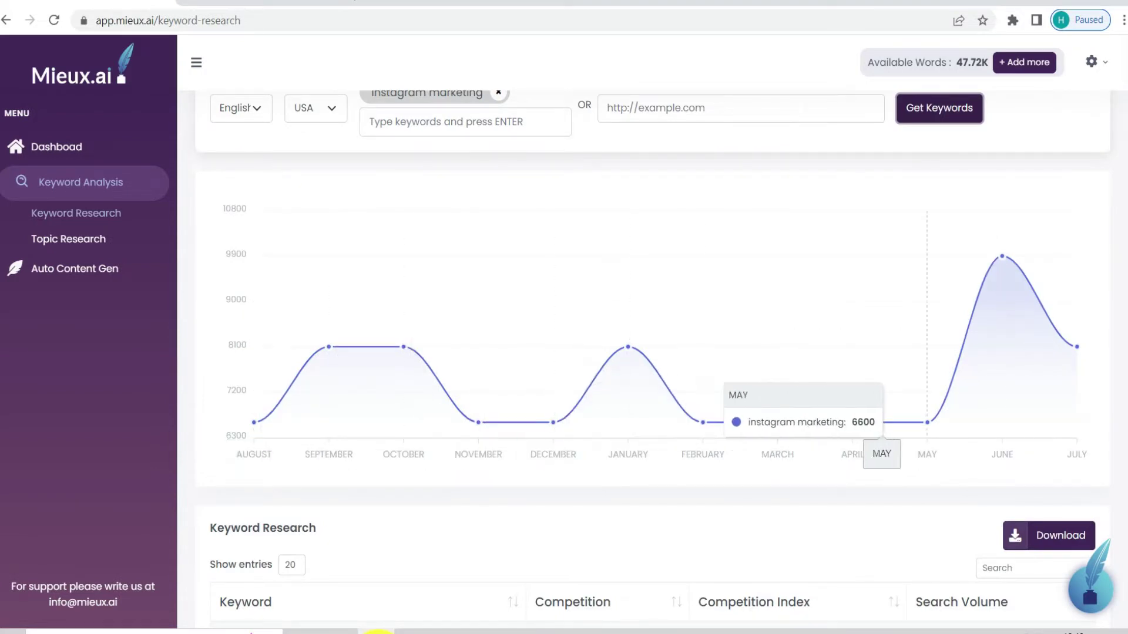
{"action": "scroll", "coordinate": [652, 358], "scroll_direction": "down", "scroll_amount": 7}
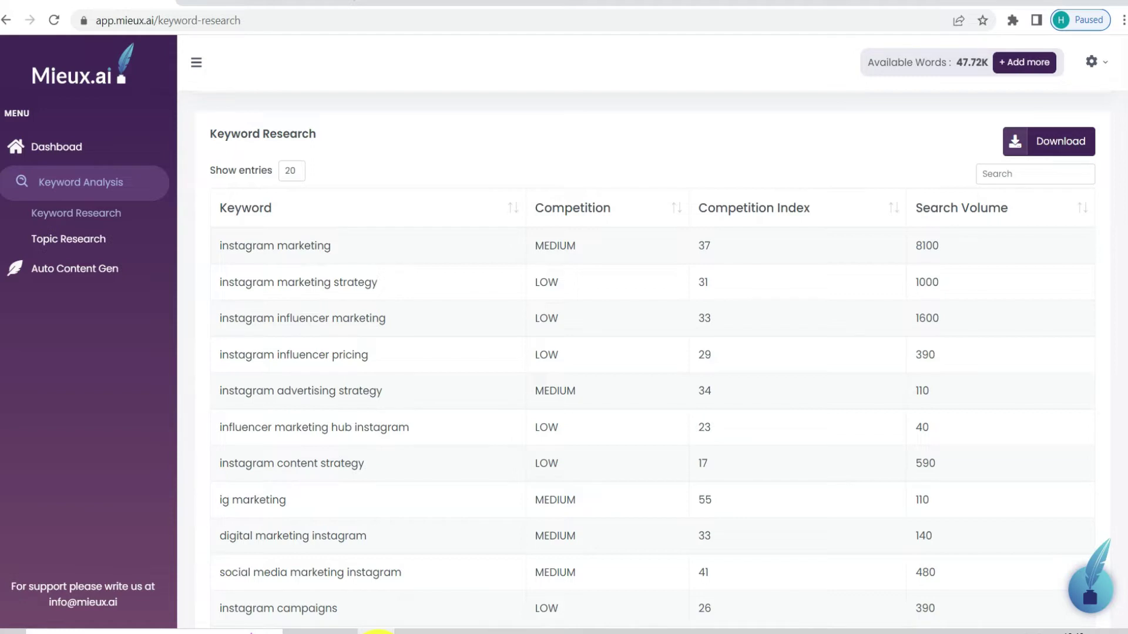
{"action": "scroll", "coordinate": [652, 358], "scroll_direction": "down", "scroll_amount": 3}
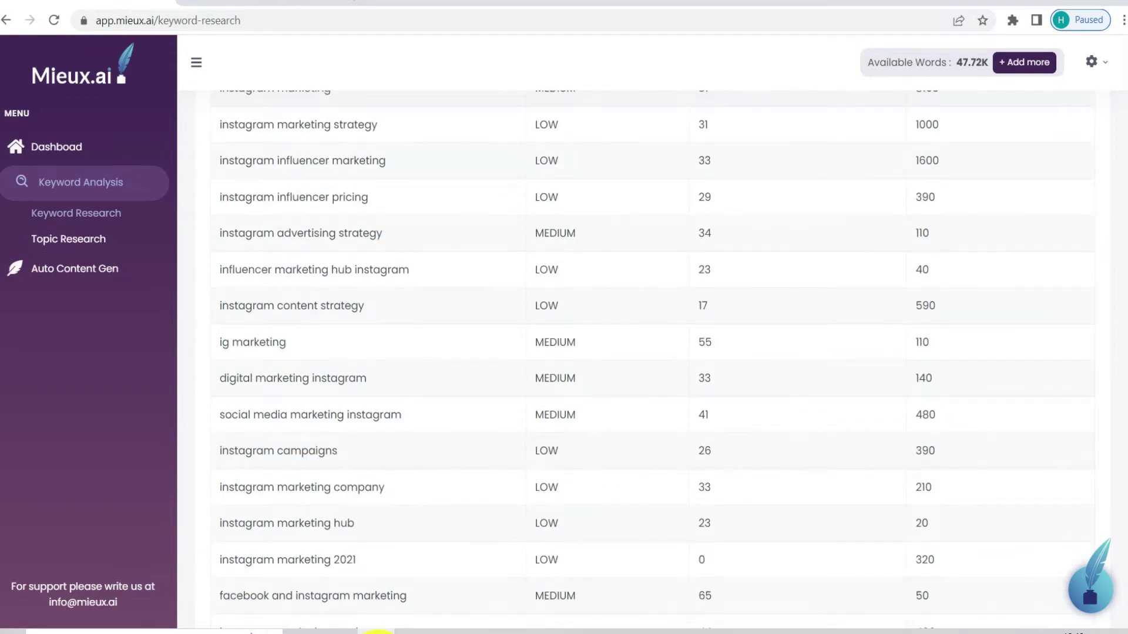
{"action": "scroll", "coordinate": [652, 358], "scroll_direction": "up", "scroll_amount": 4}
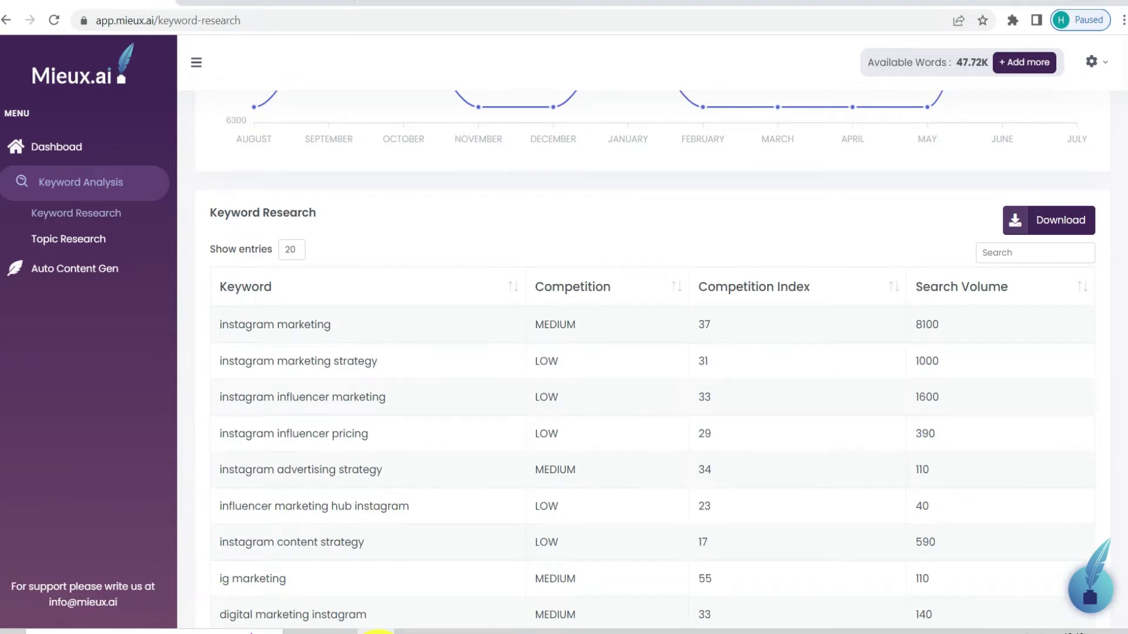
Step: Open the saved "intragram marketing" topic research and examine its key topics by website occurrence, headline occurrence and relevance
{"action": "left_click", "coordinate": [68, 238]}
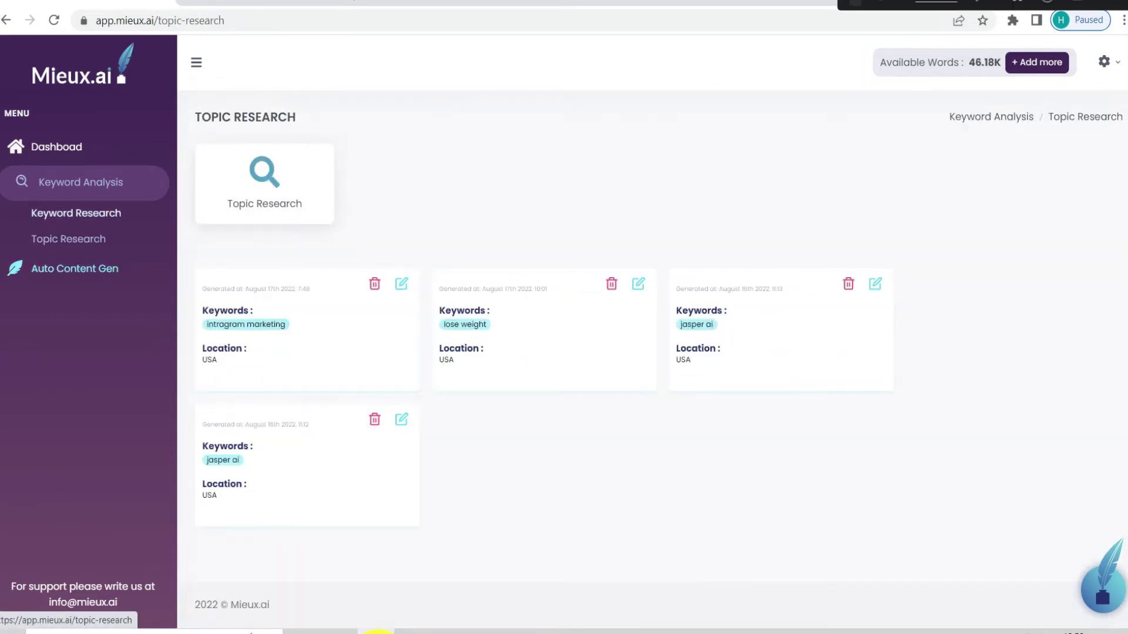
{"action": "left_click", "coordinate": [404, 283]}
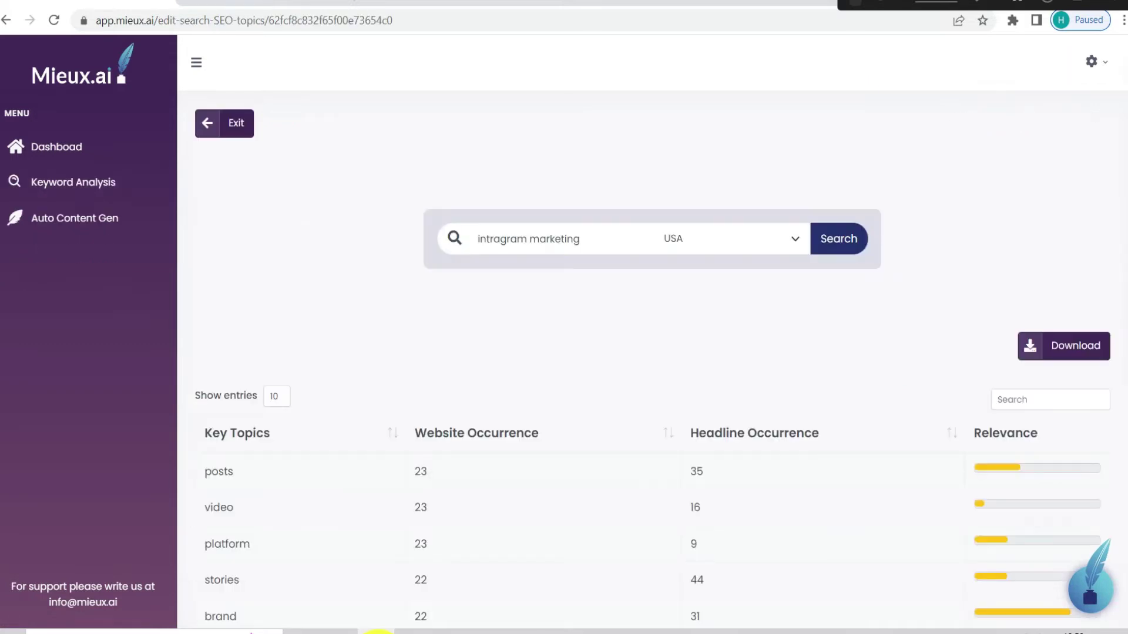
{"action": "scroll", "coordinate": [652, 358], "scroll_direction": "down", "scroll_amount": 4}
{"action": "scroll", "coordinate": [652, 359], "scroll_direction": "up", "scroll_amount": 4}
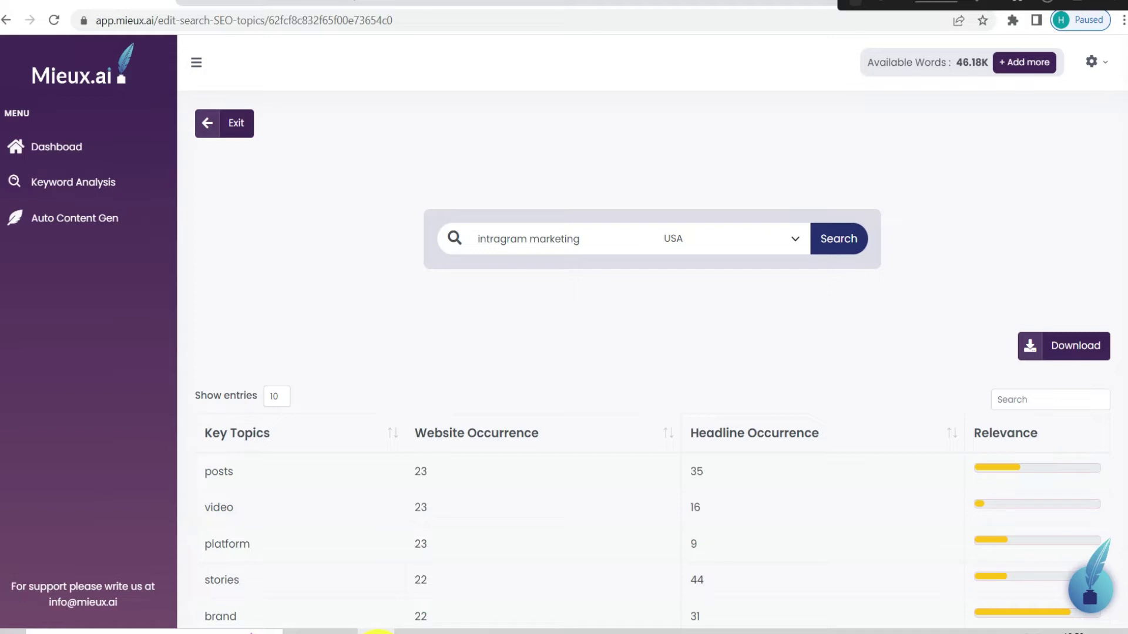
{"action": "scroll", "coordinate": [652, 358], "scroll_direction": "down", "scroll_amount": 4}
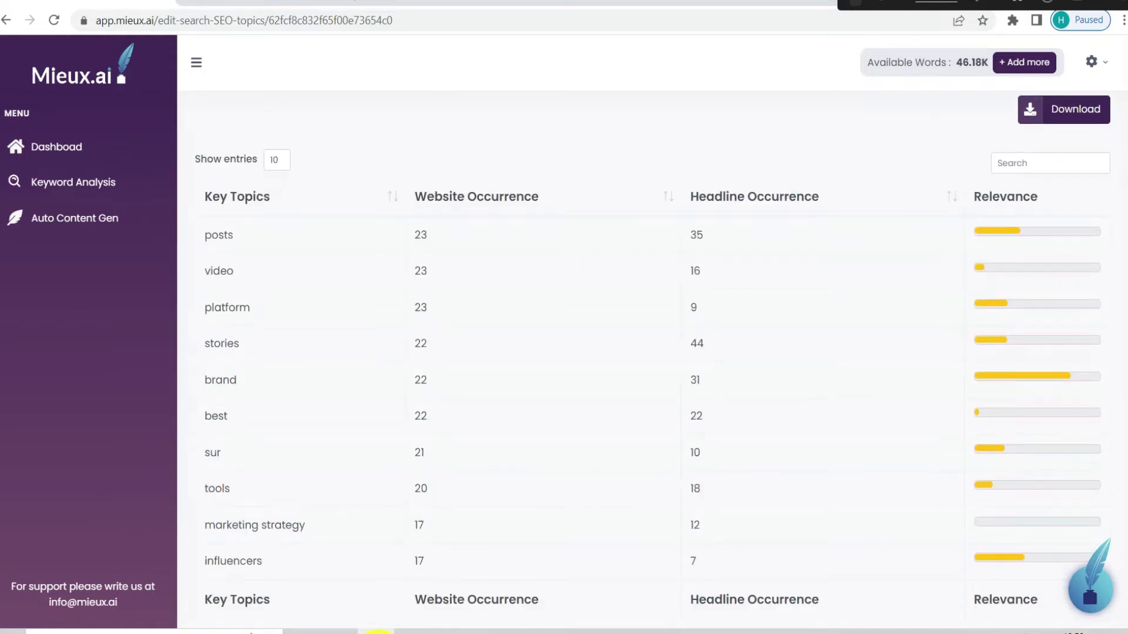
{"action": "scroll", "coordinate": [652, 359], "scroll_direction": "down", "scroll_amount": 3}
{"action": "scroll", "coordinate": [652, 358], "scroll_direction": "up", "scroll_amount": 1}
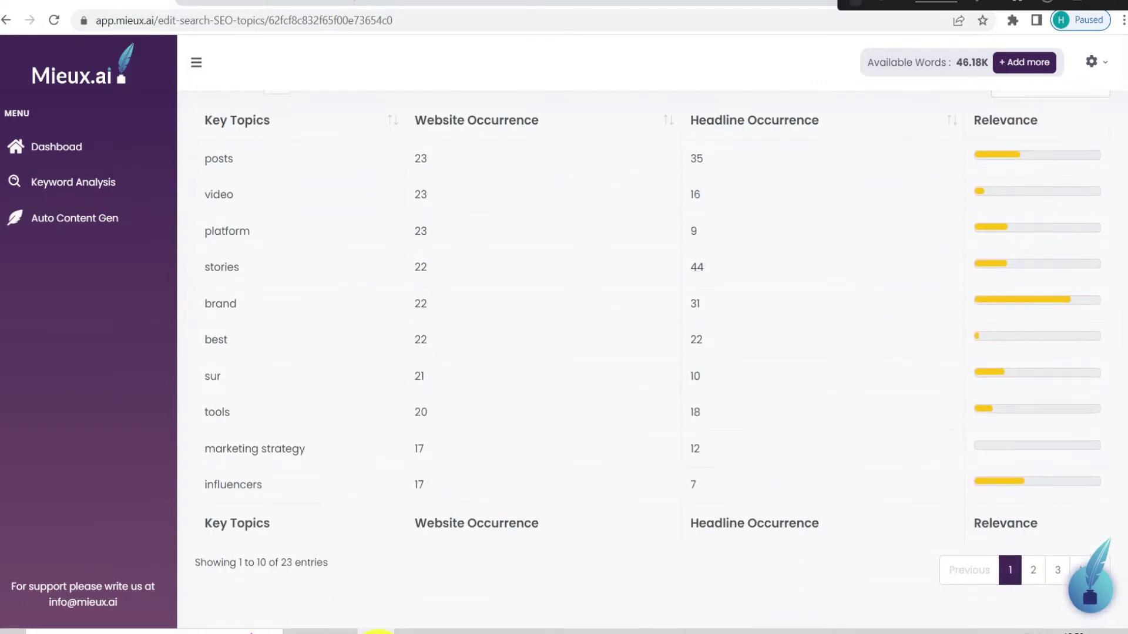
{"action": "scroll", "coordinate": [652, 358], "scroll_direction": "up", "scroll_amount": 1}
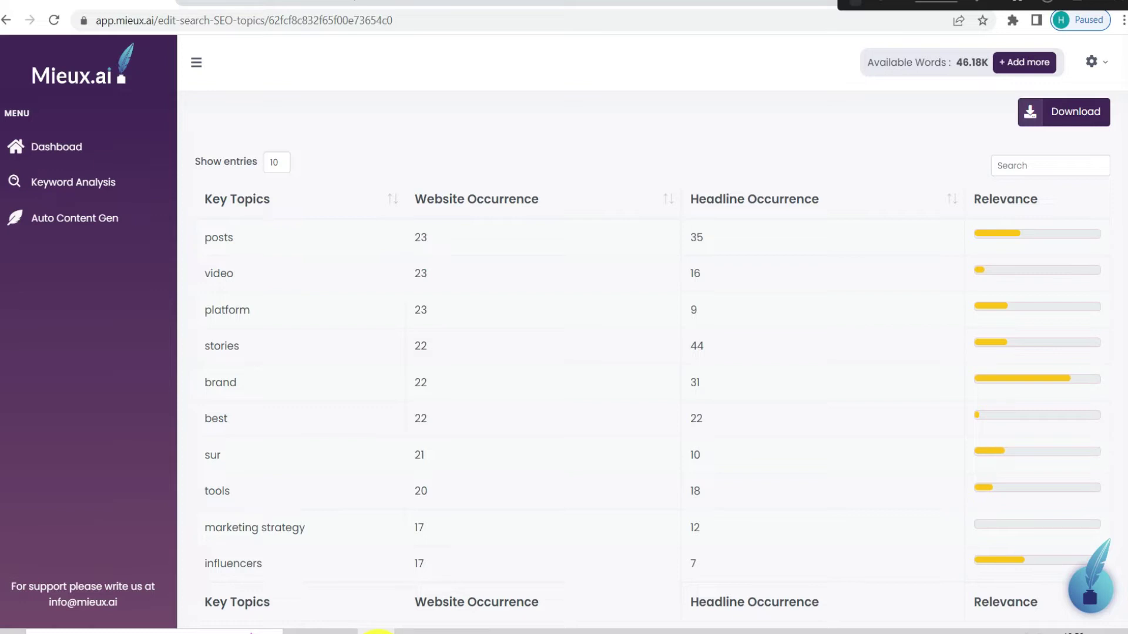
{"action": "scroll", "coordinate": [652, 358], "scroll_direction": "down", "scroll_amount": 2}
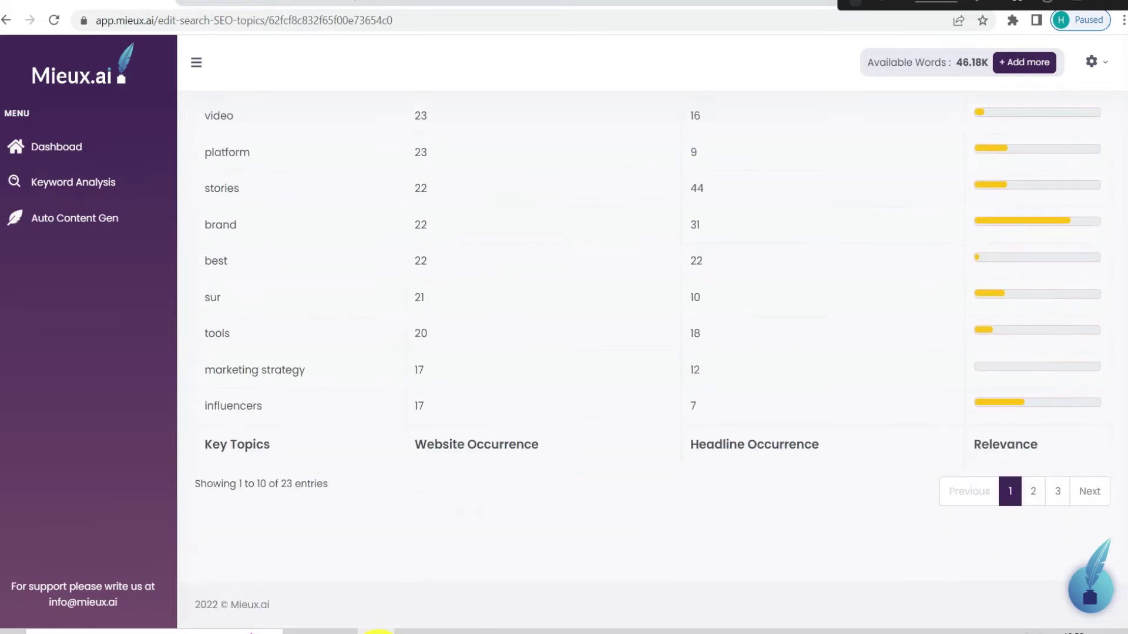
{"action": "scroll", "coordinate": [651, 358], "scroll_direction": "up", "scroll_amount": 5}
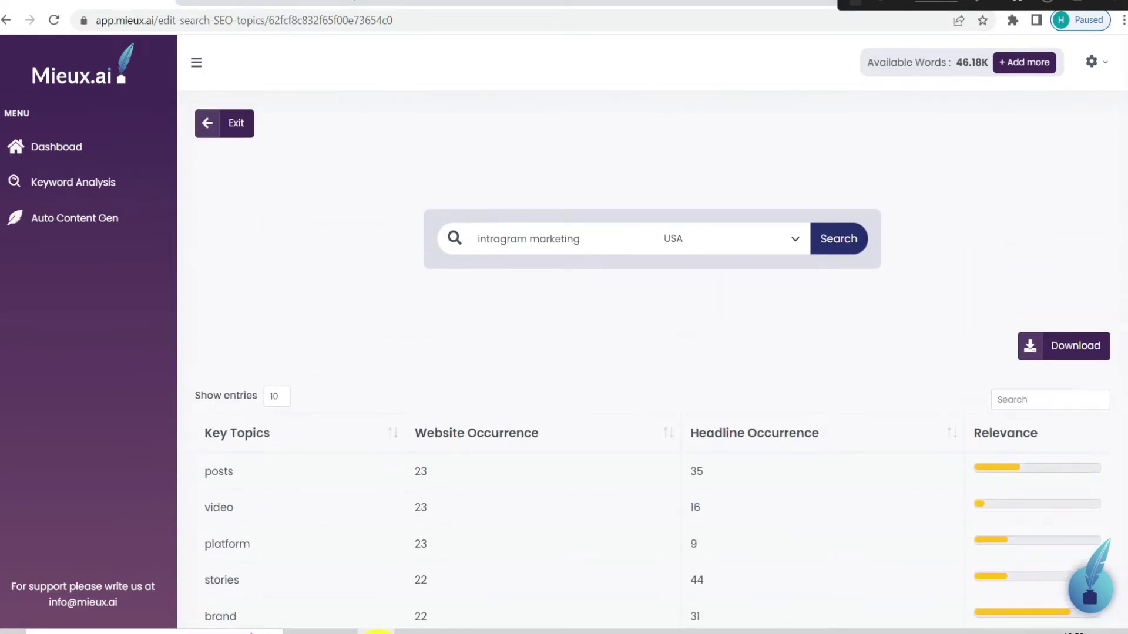
Step: Start a long-form blog with main keyword "Instagram marketing" and a description explaining that it promotes brands on social media, increases brand awareness and boosts sales
{"action": "scroll", "coordinate": [652, 359], "scroll_direction": "down", "scroll_amount": 3}
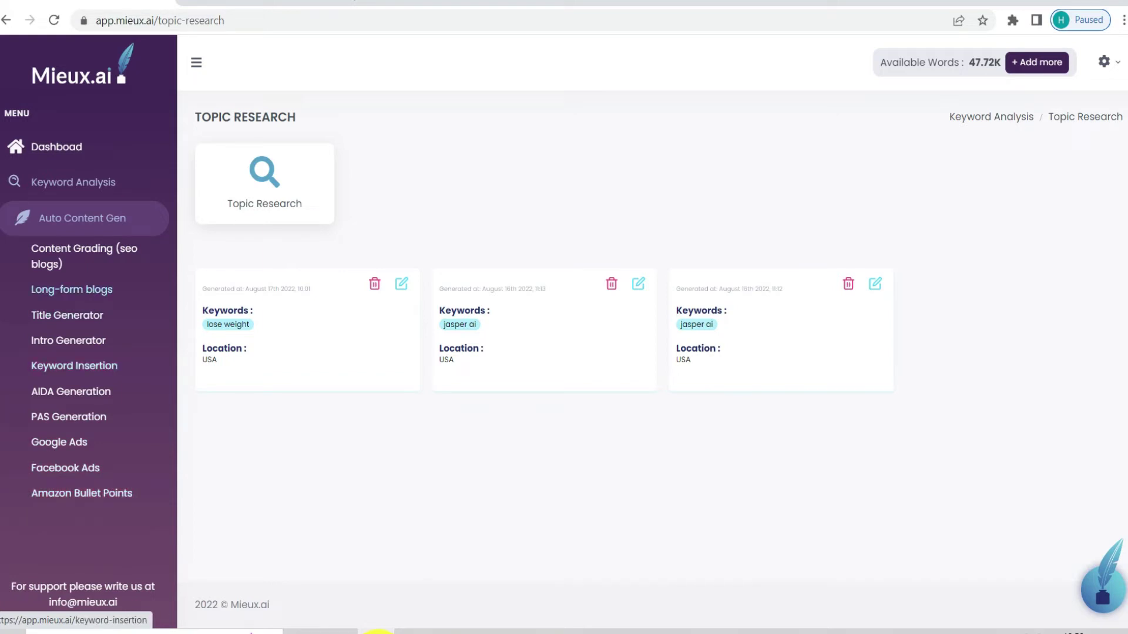
{"action": "left_click", "coordinate": [71, 289]}
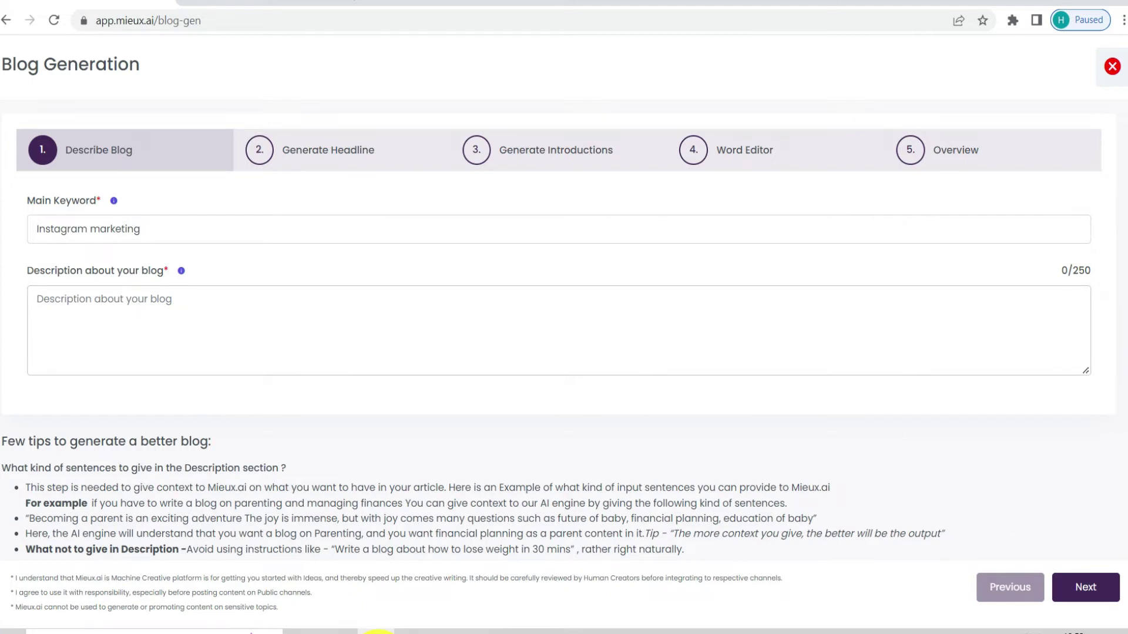
{"action": "scroll", "coordinate": [558, 329], "scroll_direction": "down", "scroll_amount": 3}
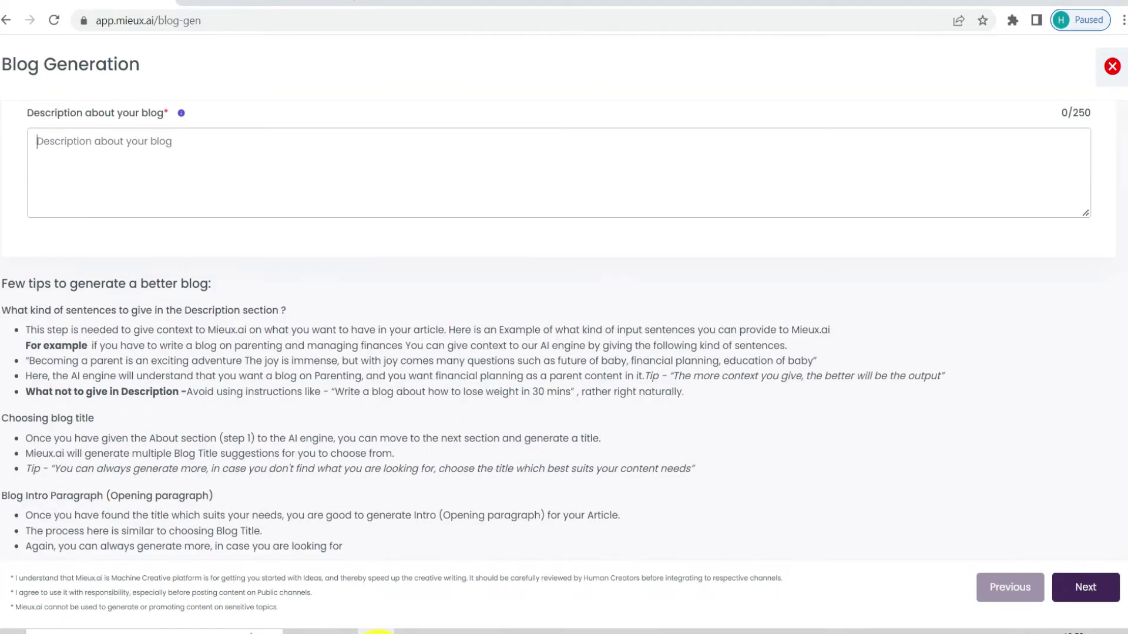
{"action": "left_click", "coordinate": [377, 633]}
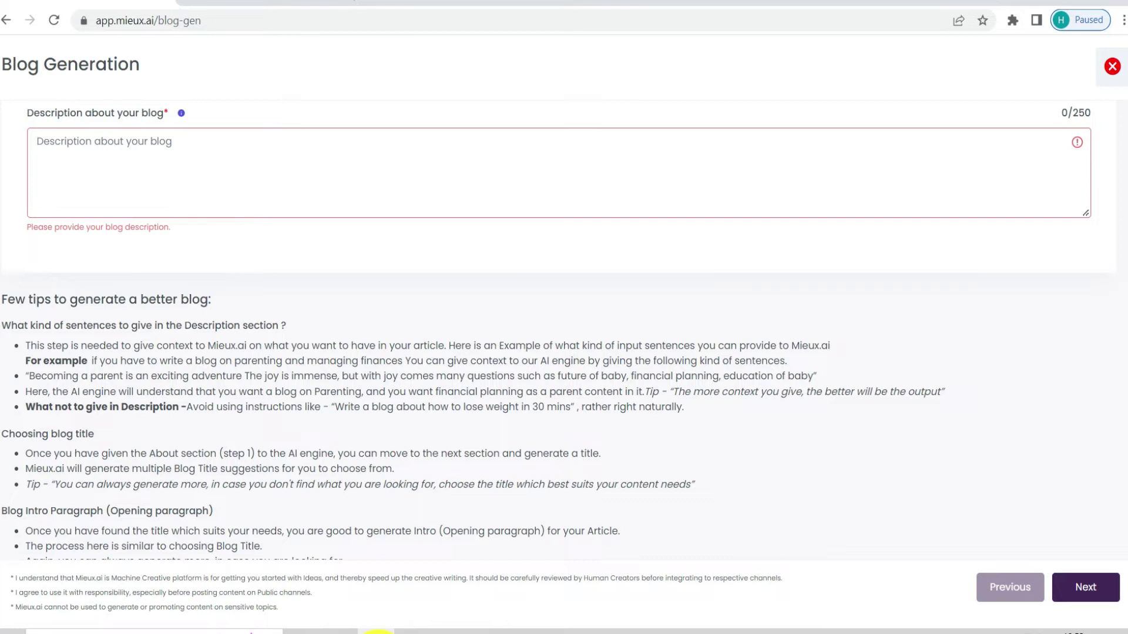
{"action": "scroll", "coordinate": [558, 329], "scroll_direction": "up", "scroll_amount": 2}
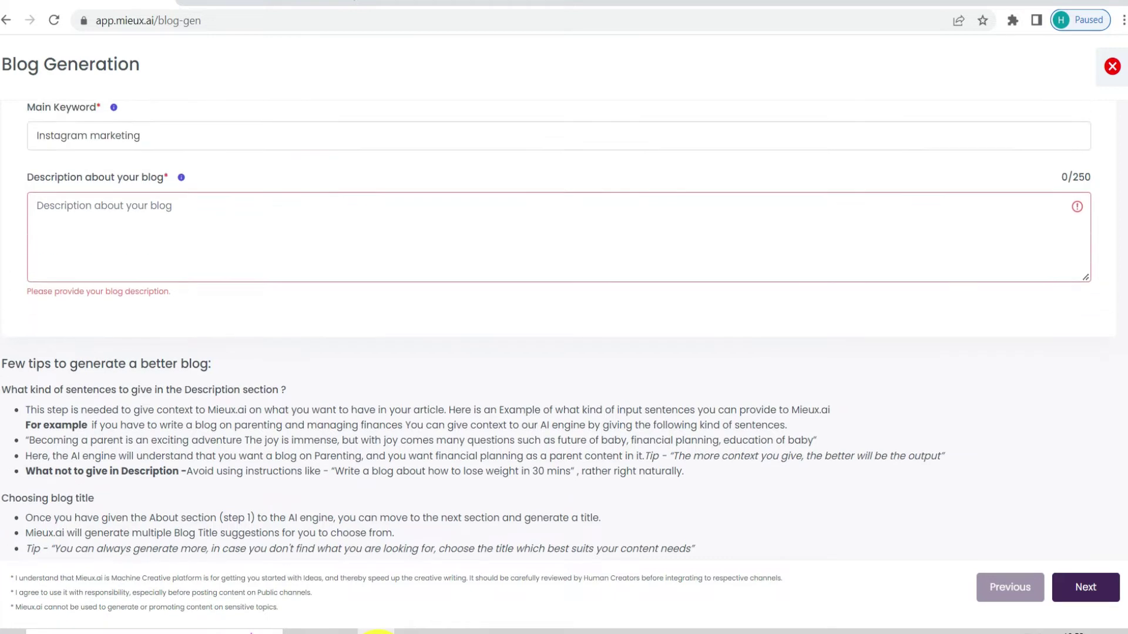
{"action": "type", "text": "Instagram marketing is a type of social media marketing, which involves promoting a brand on Instagram. This social media platform helps brands connect with an enormous audience, increase brand awareness, and boost sales."}
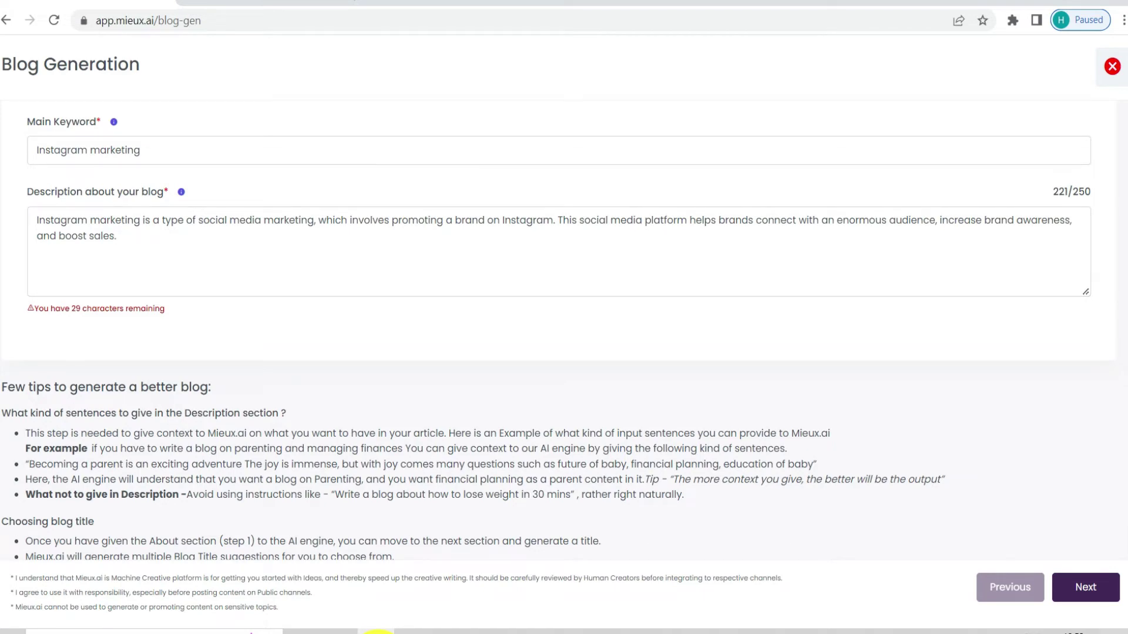
{"action": "left_click", "coordinate": [1086, 587]}
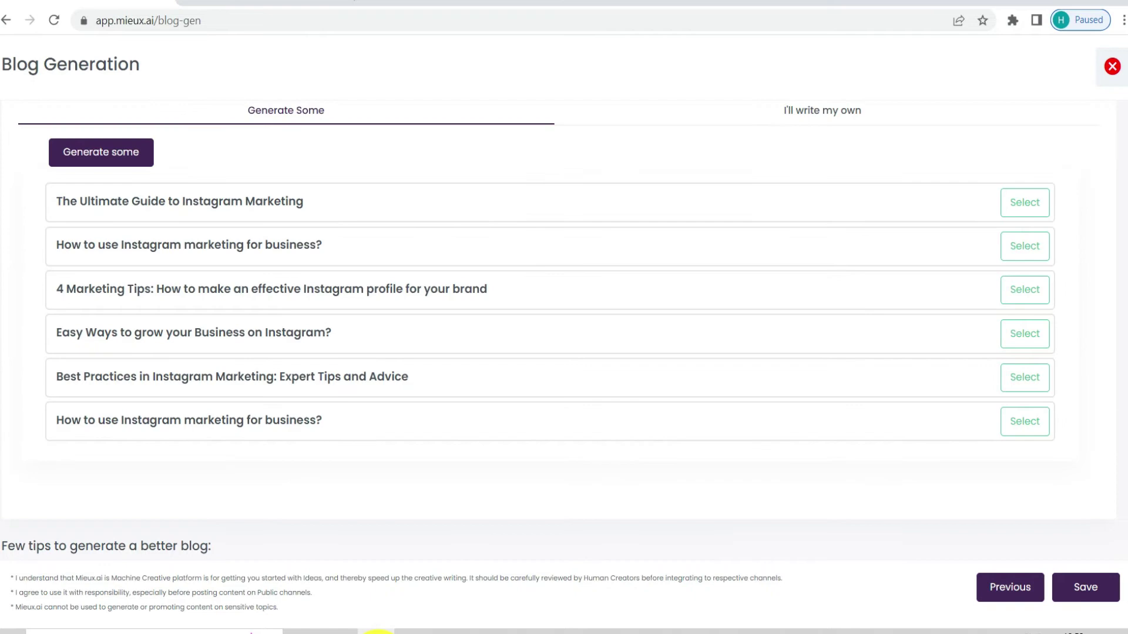
Step: Review the generated headlines and select "The Ultimate Guide to Instagram Marketing"
{"action": "scroll", "coordinate": [564, 317], "scroll_direction": "up", "scroll_amount": 2}
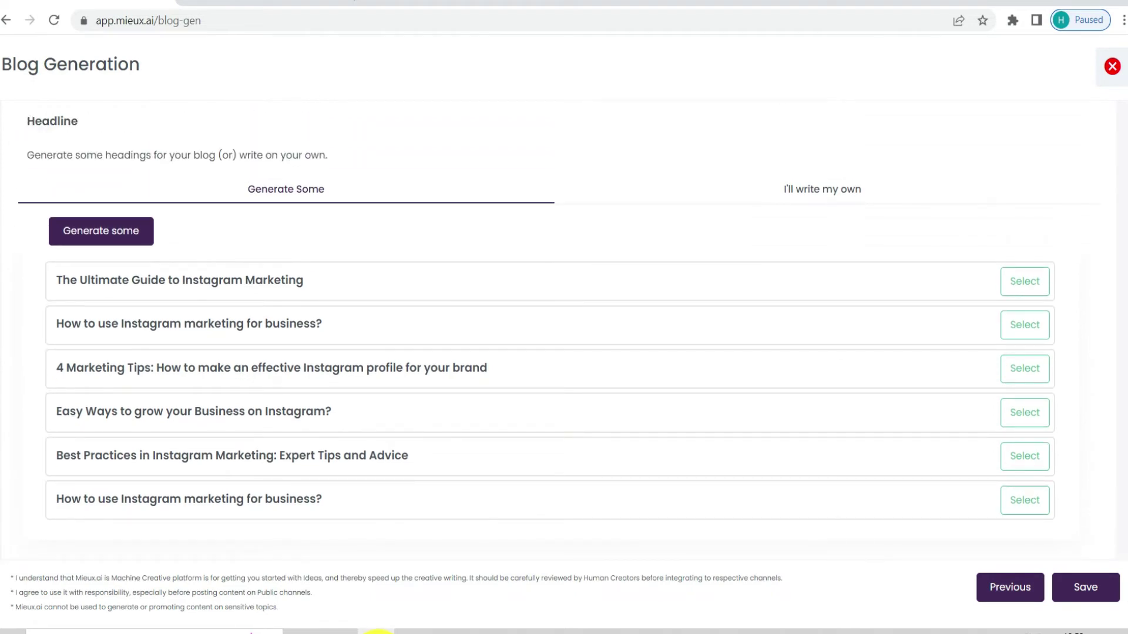
{"action": "scroll", "coordinate": [564, 329], "scroll_direction": "down", "scroll_amount": 2}
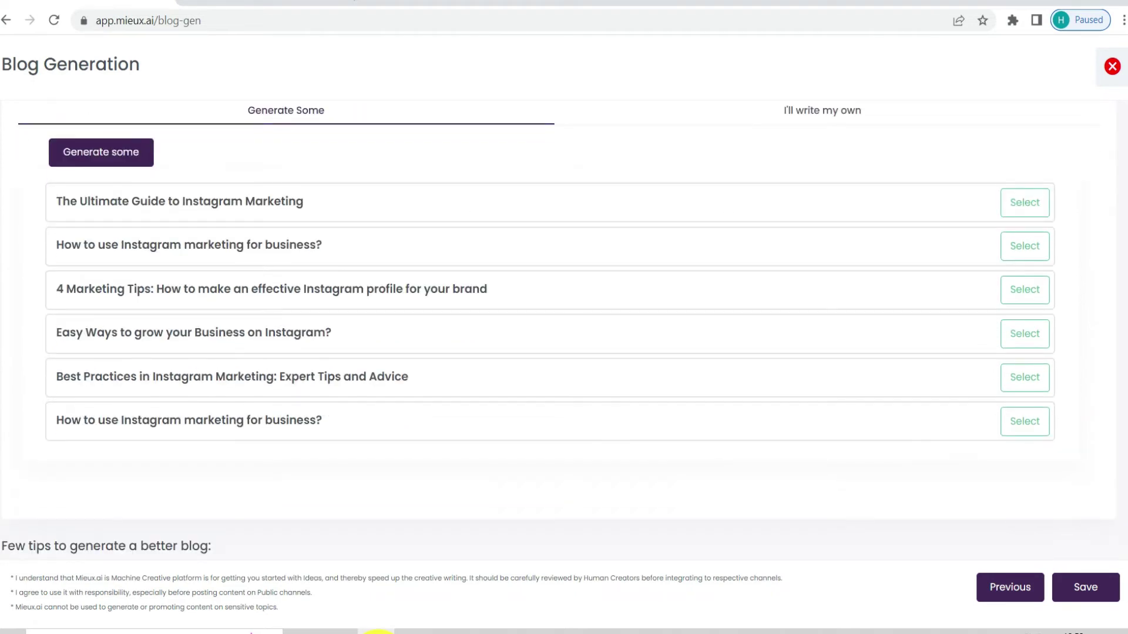
{"action": "scroll", "coordinate": [563, 329], "scroll_direction": "up", "scroll_amount": 4}
{"action": "scroll", "coordinate": [564, 317], "scroll_direction": "down", "scroll_amount": 4}
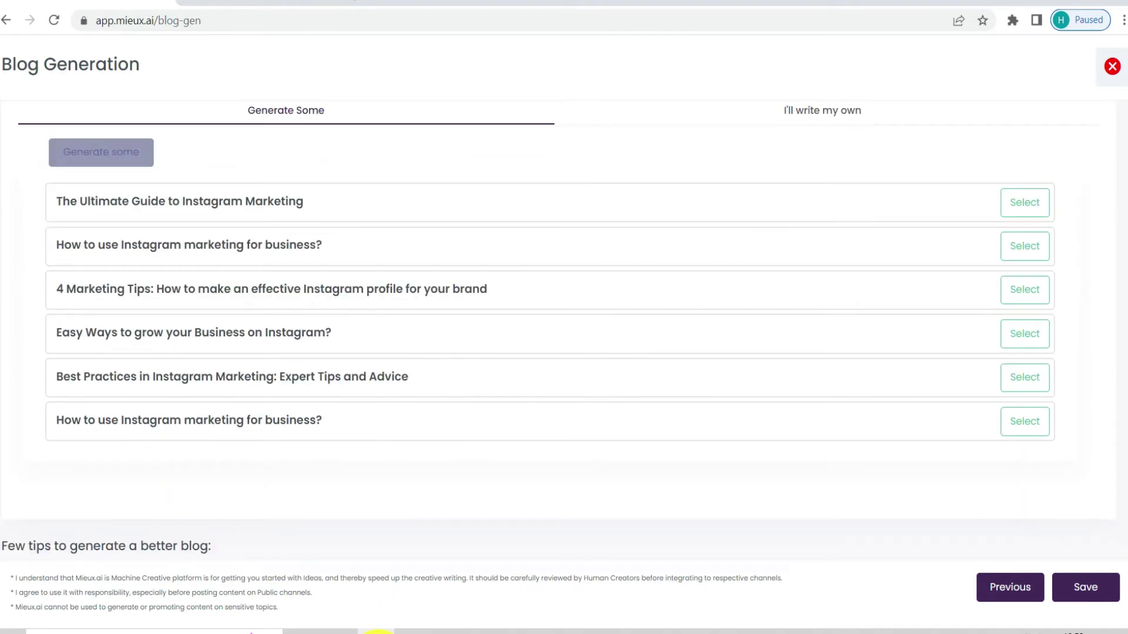
{"action": "left_click", "coordinate": [1024, 202]}
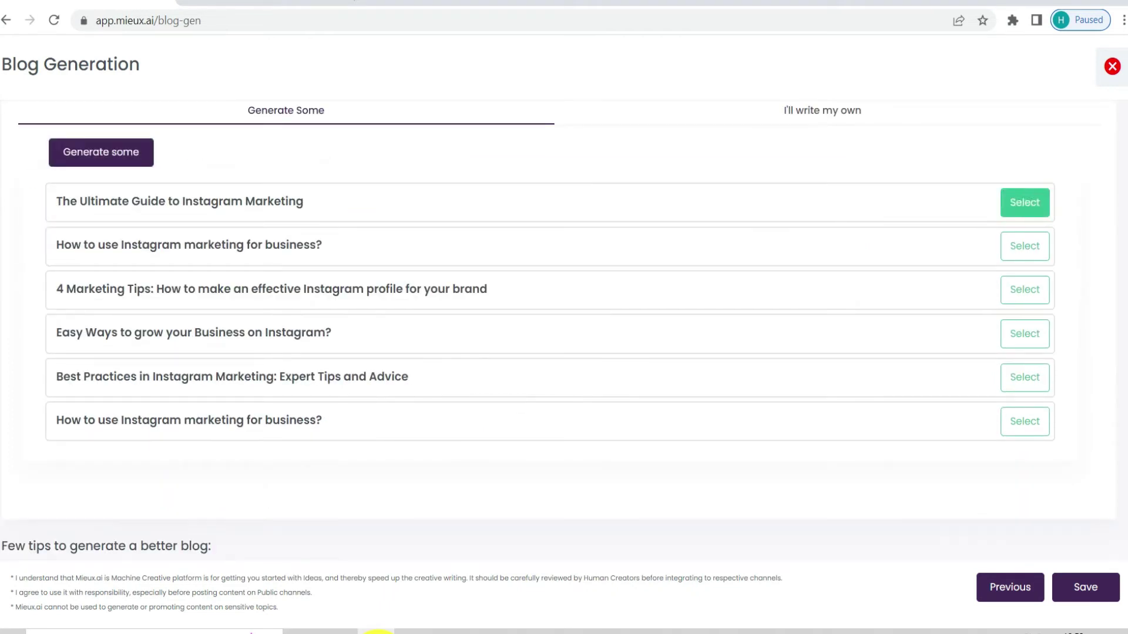
{"action": "left_click", "coordinate": [1025, 202]}
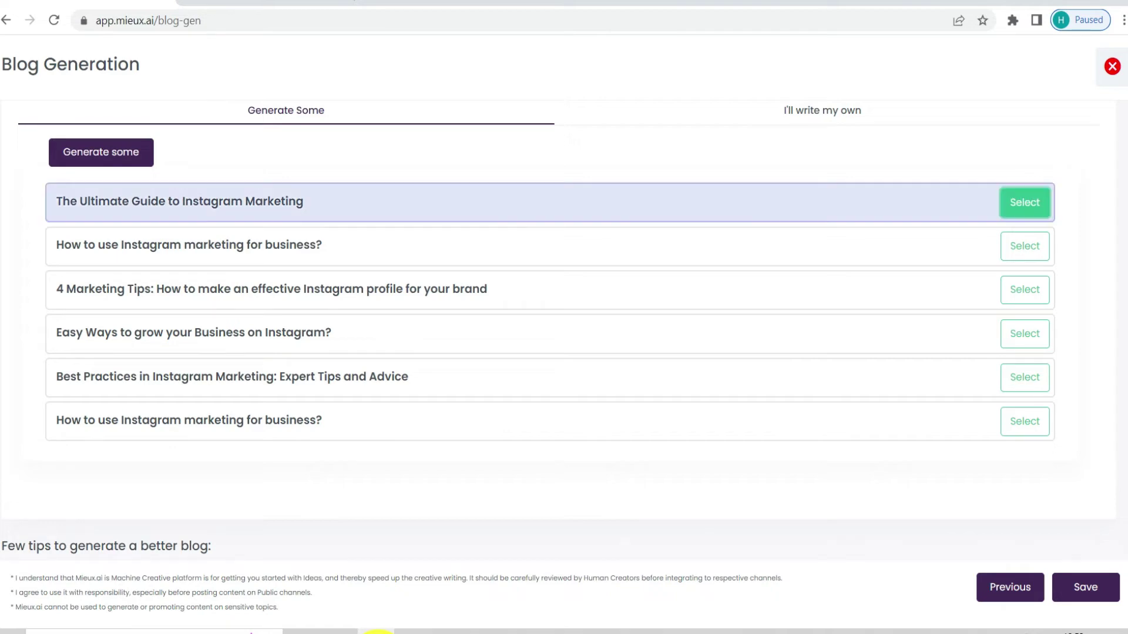
Step: Save the headline and use the generated introduction that calls Instagram marketing an essential tool to improve a company's branding
{"action": "left_click", "coordinate": [1085, 587]}
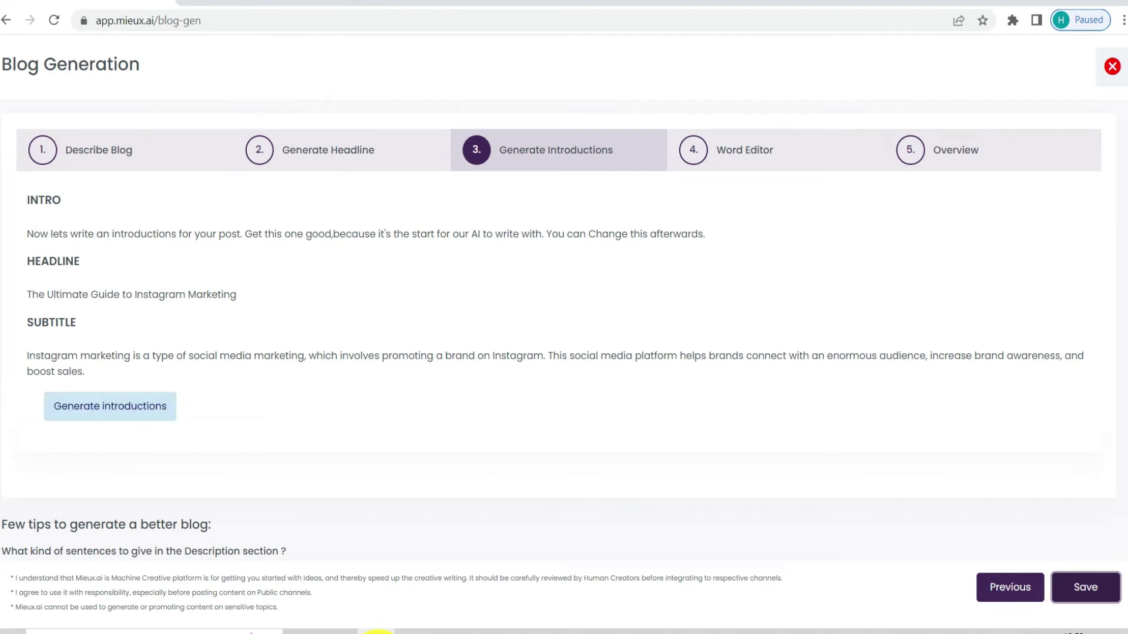
{"action": "left_click", "coordinate": [110, 406]}
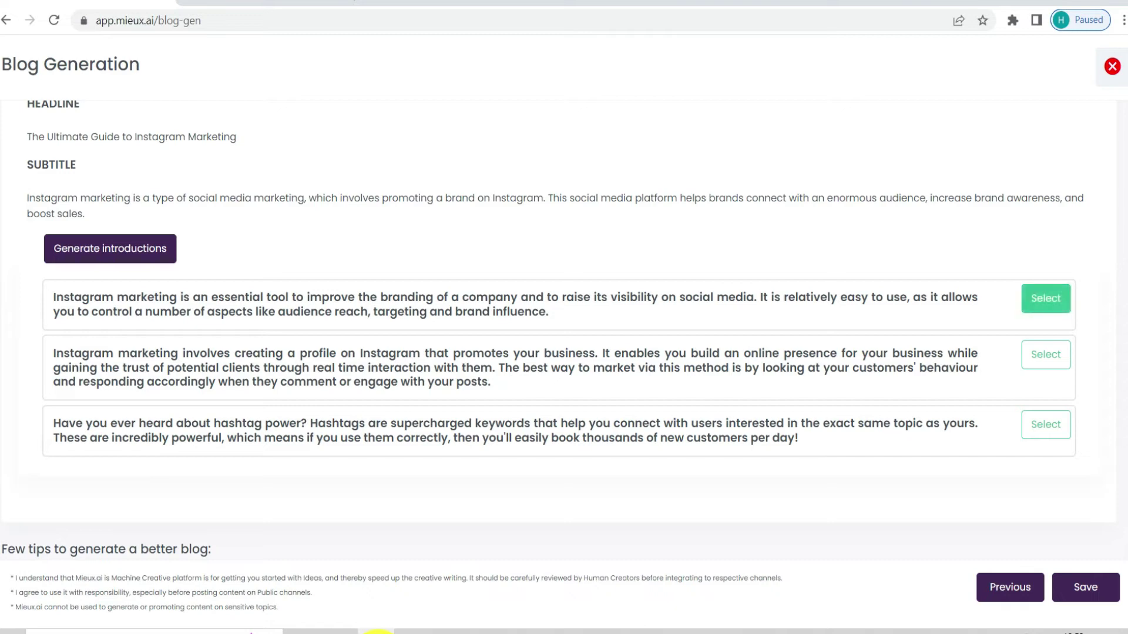
{"action": "left_click", "coordinate": [1045, 298]}
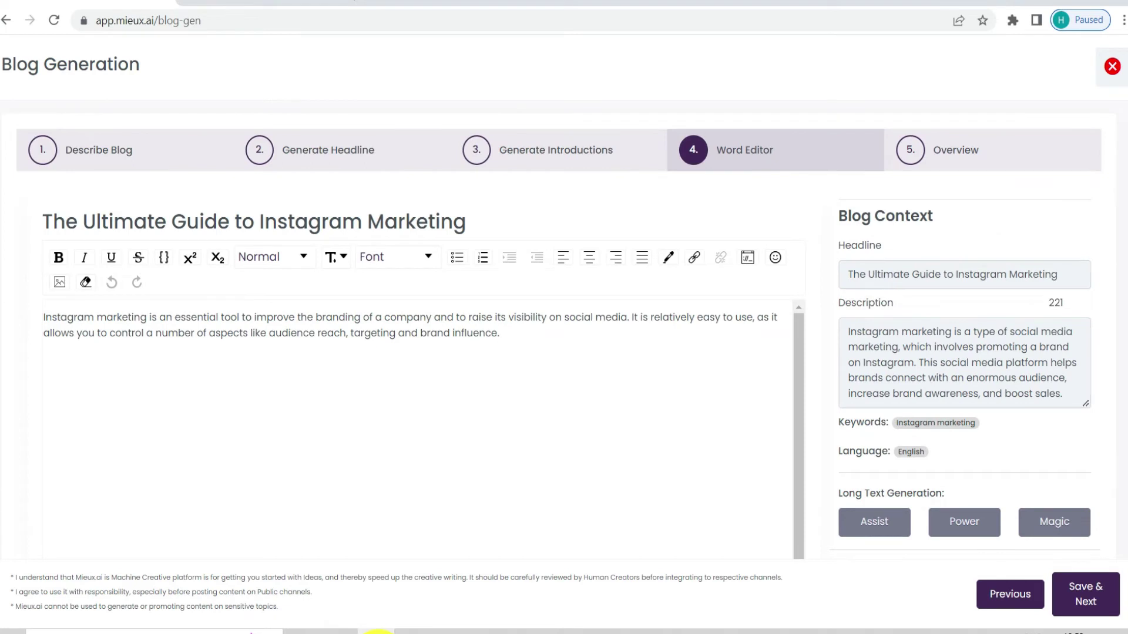
Step: Continue the article on a new line below the introduction with two rounds of Assist text generation
{"action": "key", "text": "Return"}
{"action": "key", "text": "ctrl+b"}
{"action": "left_click_drag", "start_coordinate": [839, 494], "coordinate": [943, 493]}
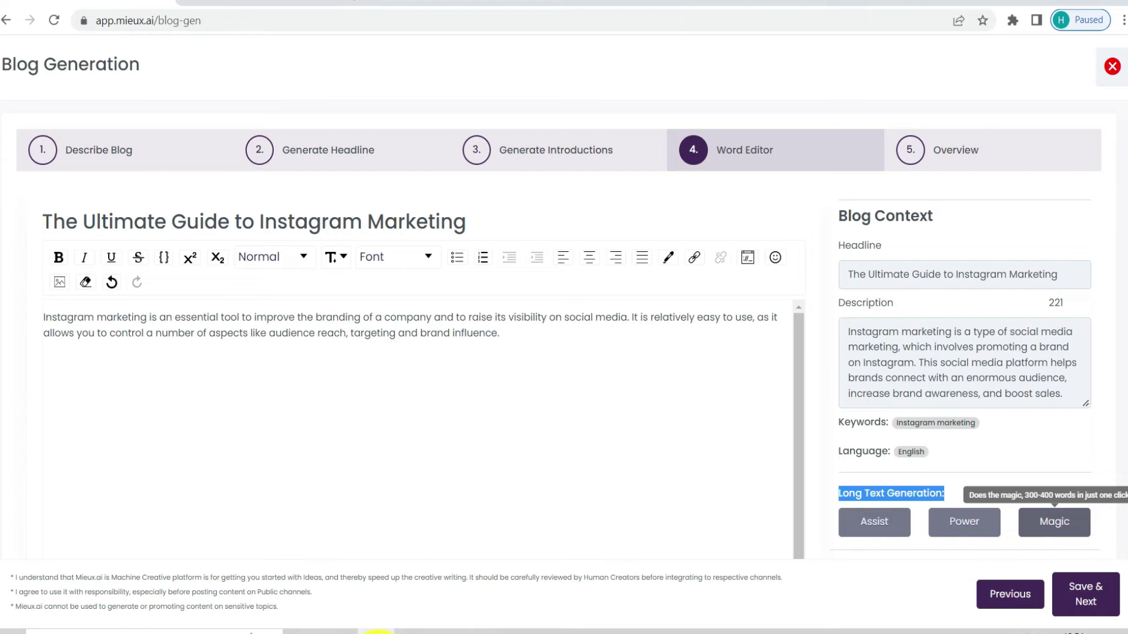
{"action": "left_click", "coordinate": [500, 333]}
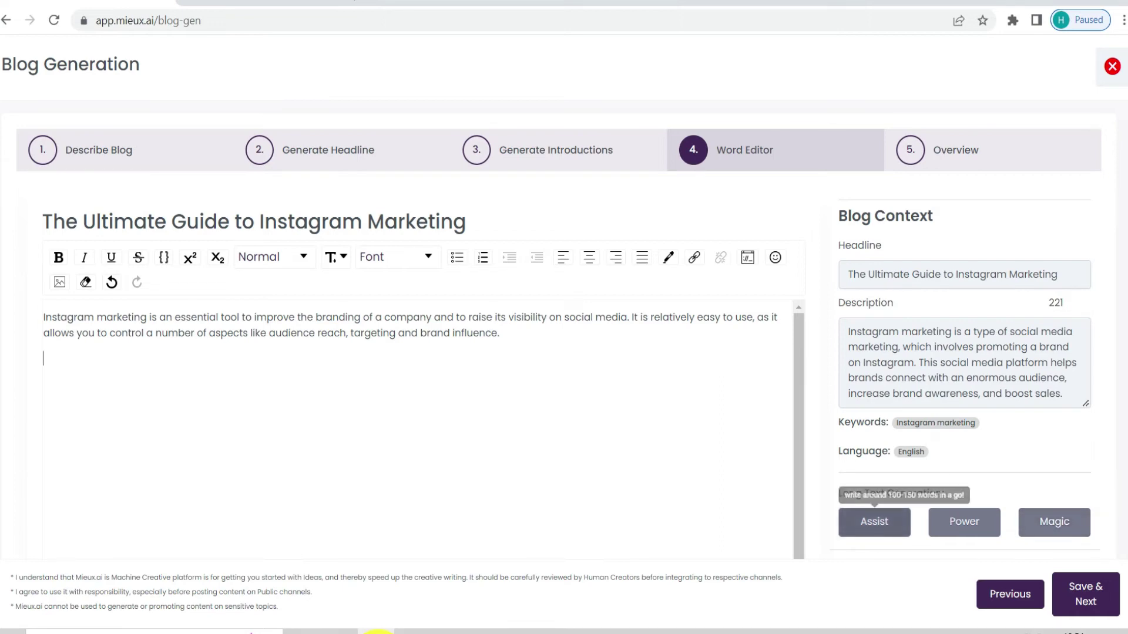
{"action": "left_click", "coordinate": [874, 521]}
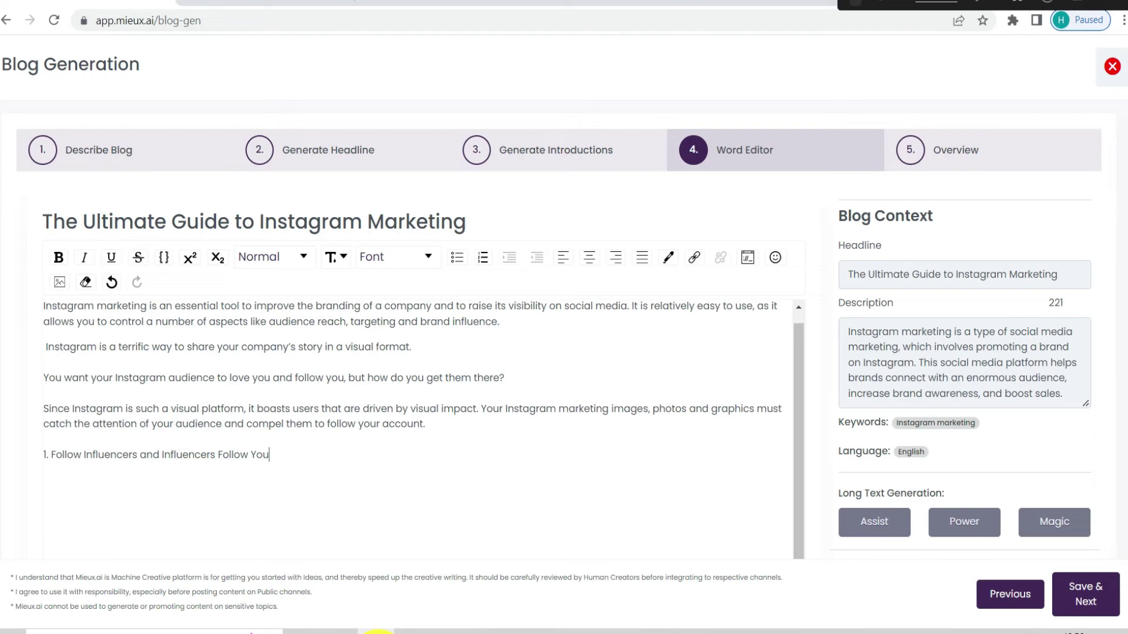
{"action": "left_click", "coordinate": [874, 522]}
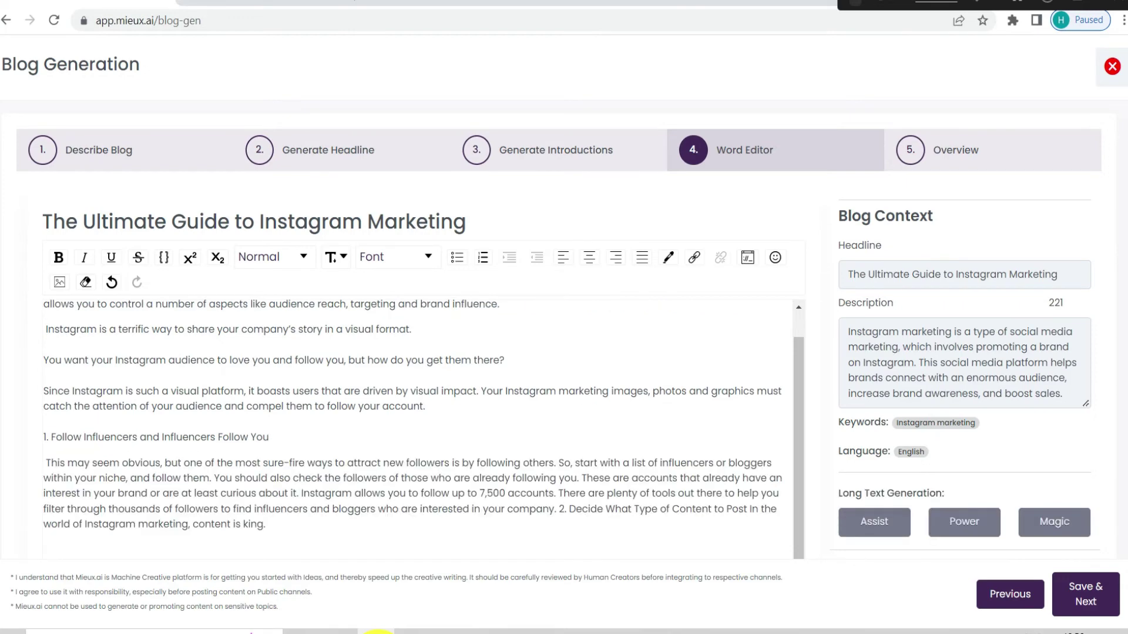
{"action": "key", "text": "Return"}
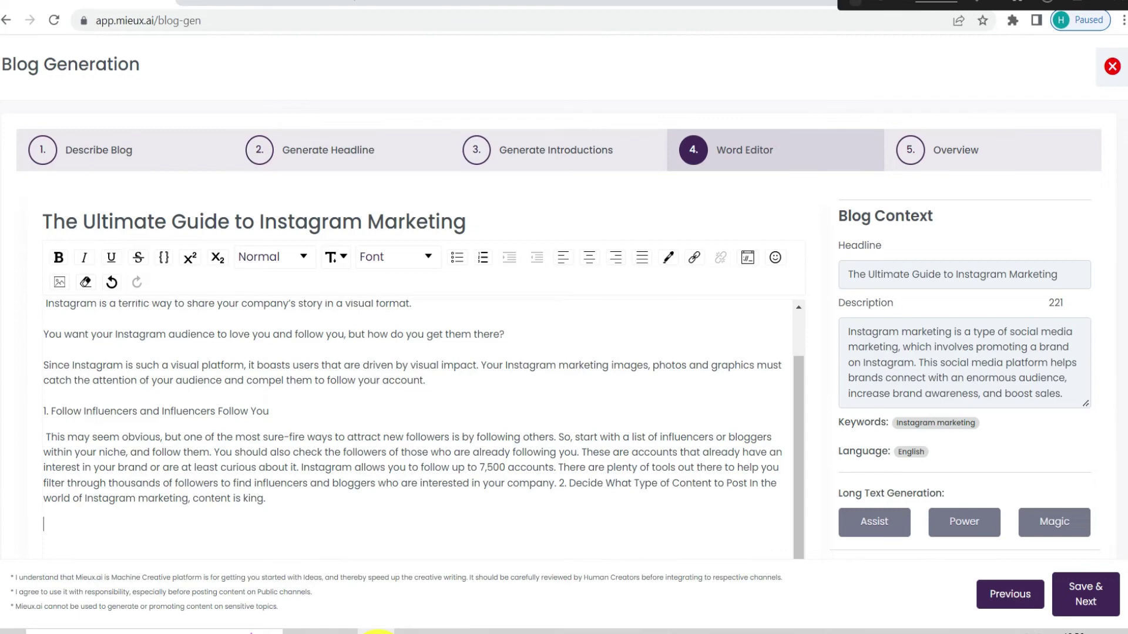
Step: Delete everything from the "Follow Influencers and Influencers Follow You" heading onward and generate replacement text with Magic
{"action": "key", "text": "BackSpace"}
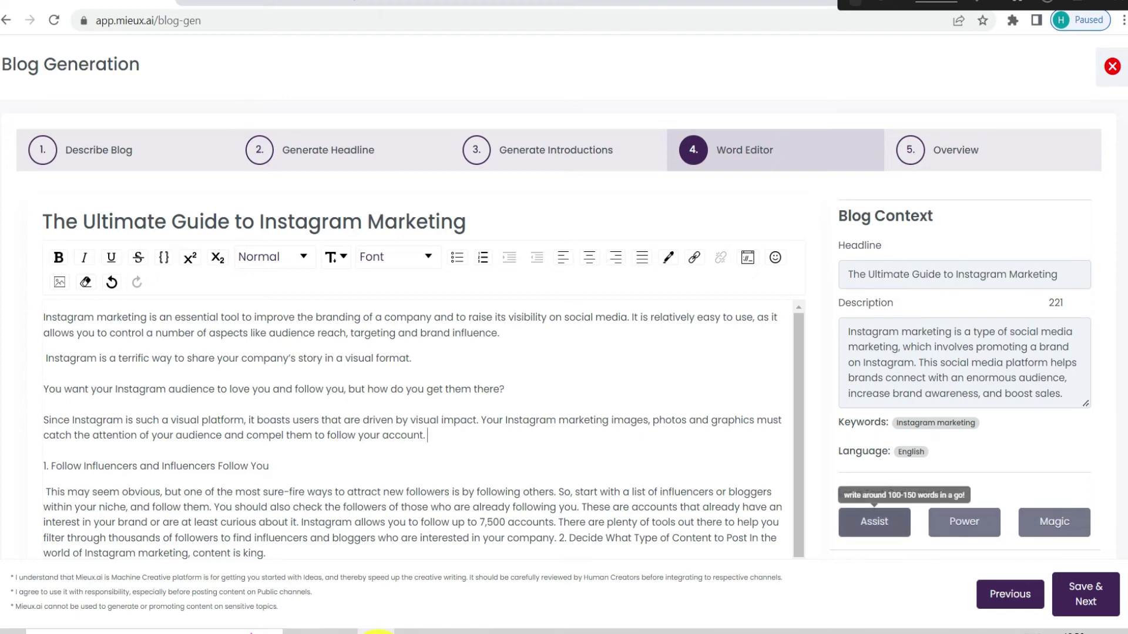
{"action": "scroll", "coordinate": [422, 428], "scroll_direction": "down", "scroll_amount": 1}
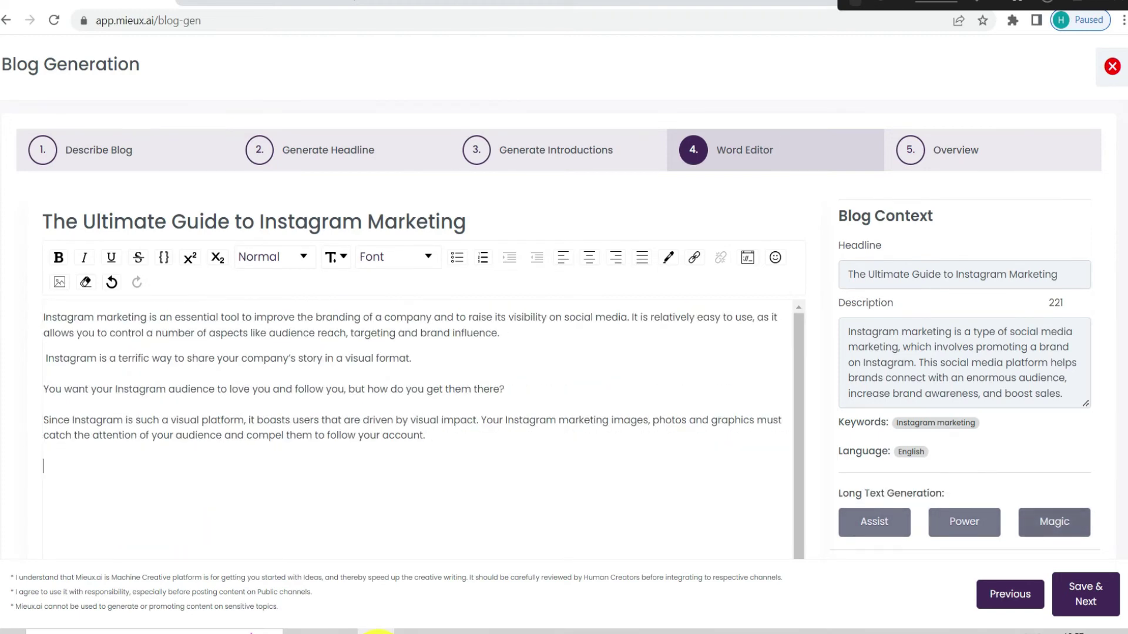
{"action": "left_click", "coordinate": [1054, 521]}
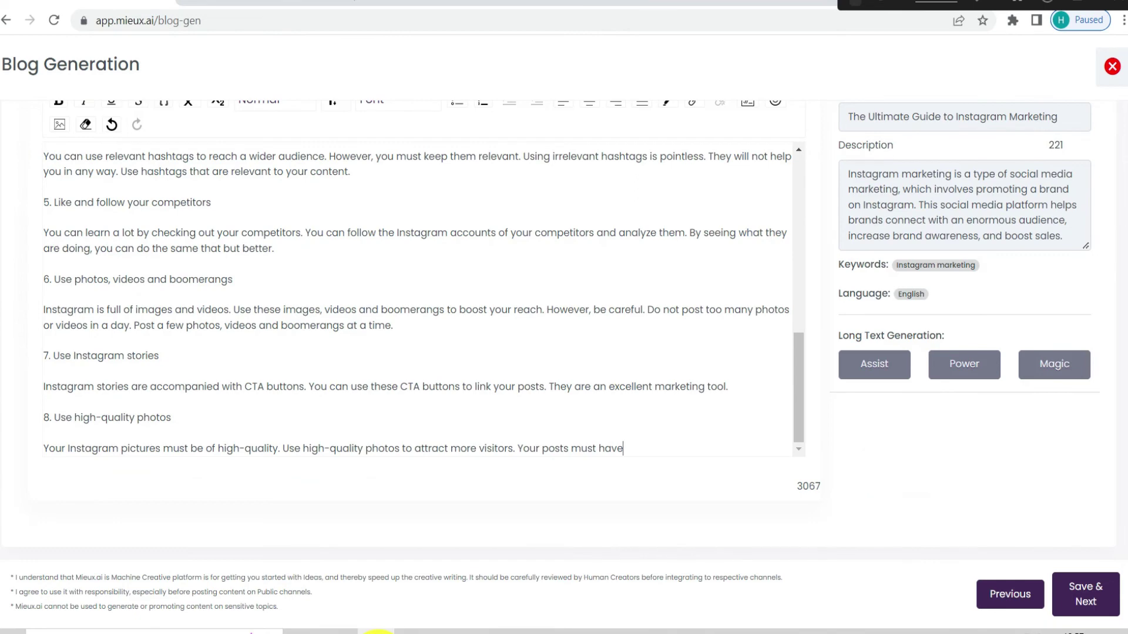
Step: Read back through the generated article, save it, and close the blog from its overview
{"action": "scroll", "coordinate": [417, 299], "scroll_direction": "up", "scroll_amount": 10}
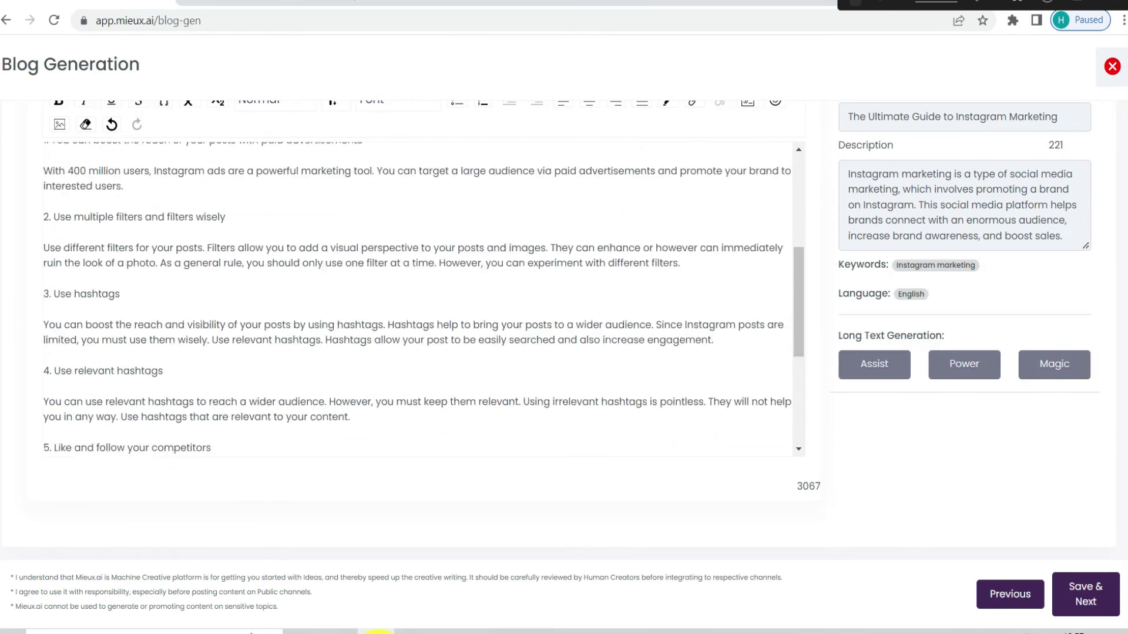
{"action": "scroll", "coordinate": [417, 299], "scroll_direction": "up", "scroll_amount": 3}
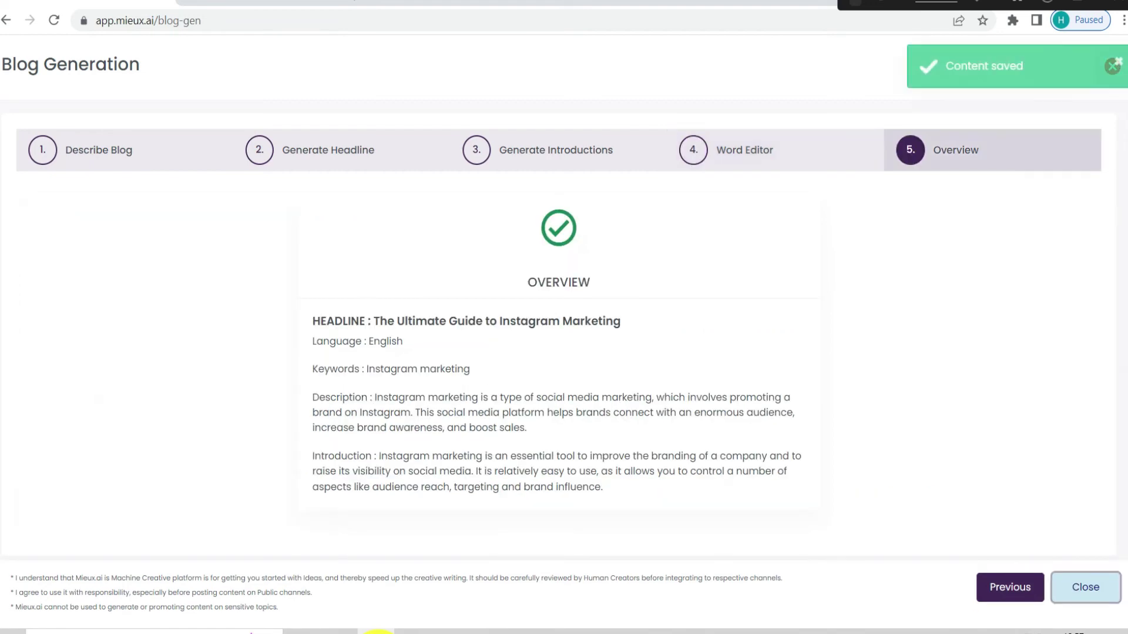
{"action": "scroll", "coordinate": [558, 323], "scroll_direction": "down", "scroll_amount": 5}
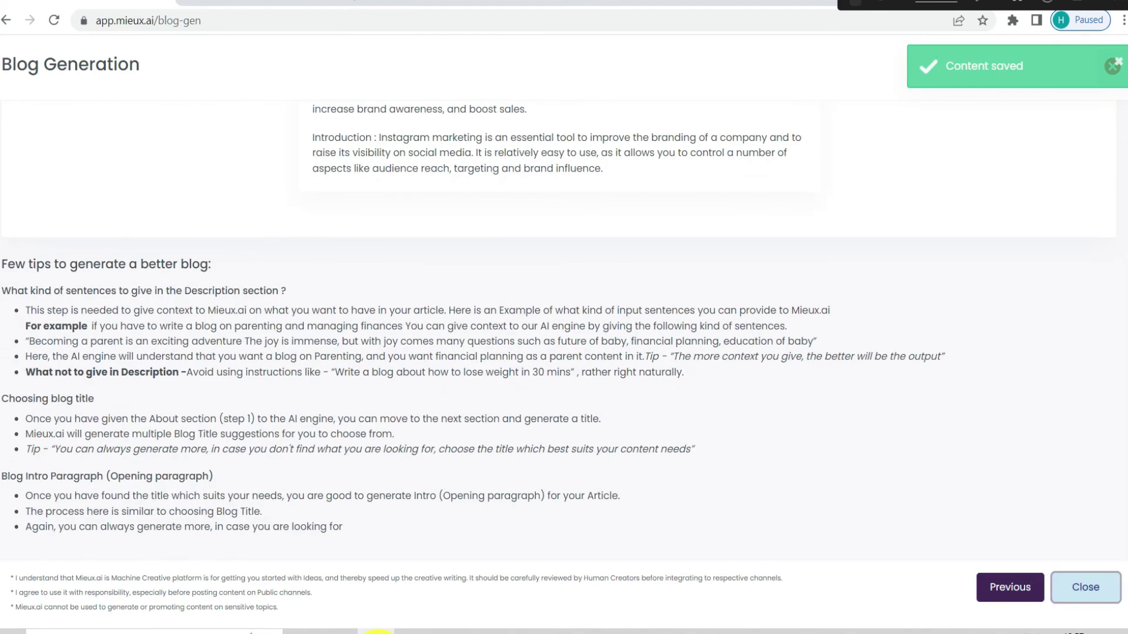
{"action": "left_click", "coordinate": [1085, 587]}
Step: Start a Google ad with domain mieux.ai, search terms "ai content writer" and product description "AI-powered content writer"
{"action": "left_click", "coordinate": [59, 442]}
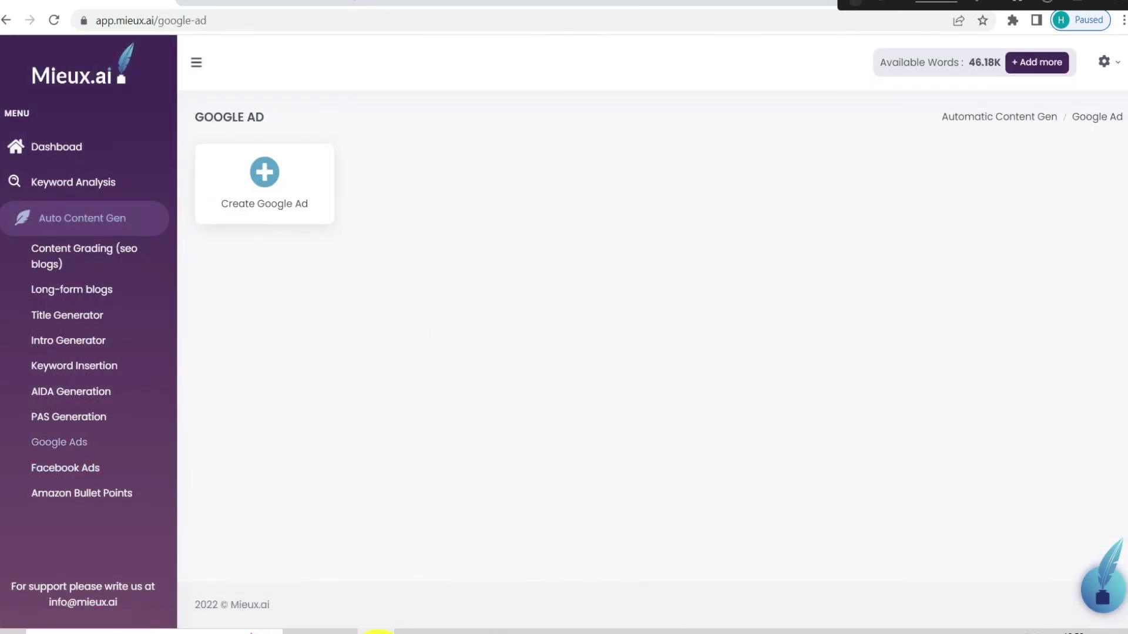
{"action": "left_click", "coordinate": [265, 183]}
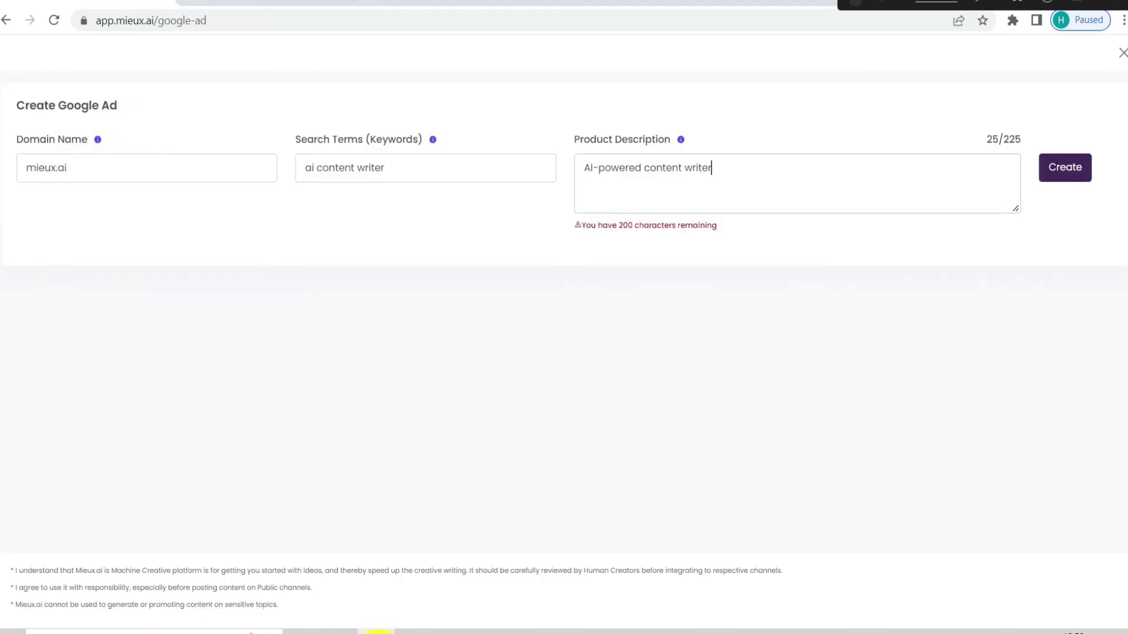
{"action": "left_click", "coordinate": [67, 168]}
{"action": "left_click", "coordinate": [384, 168]}
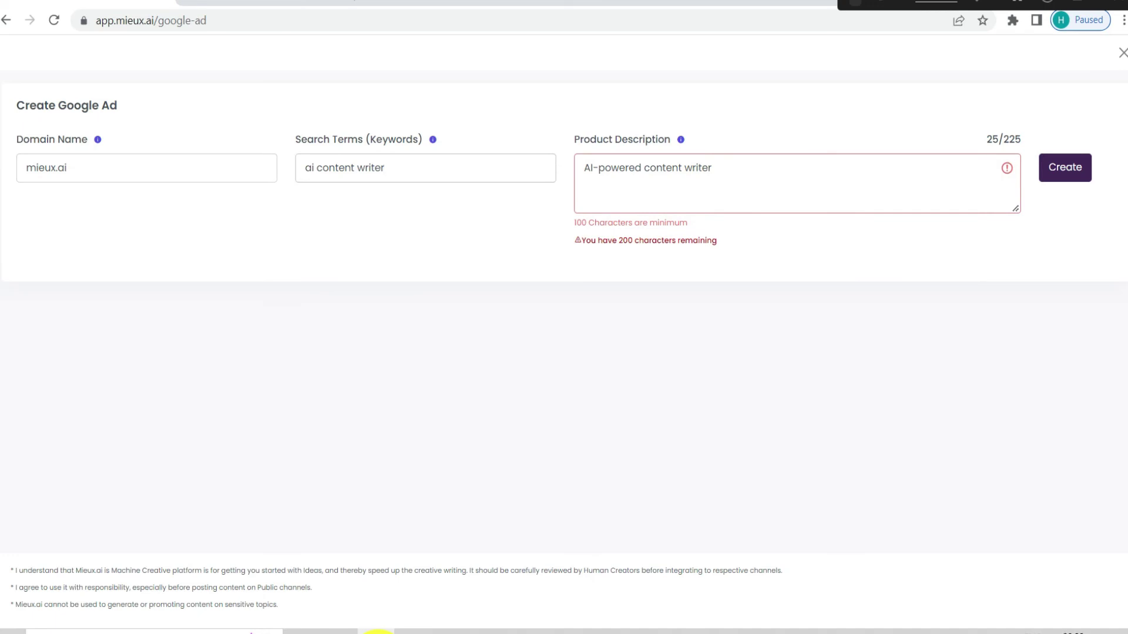
Step: Create the ads with product description "Mieux.ai allows you to automatically generate high-quality, long-form blog posts with no word limits using the power of AI."
{"action": "left_click", "coordinate": [712, 168]}
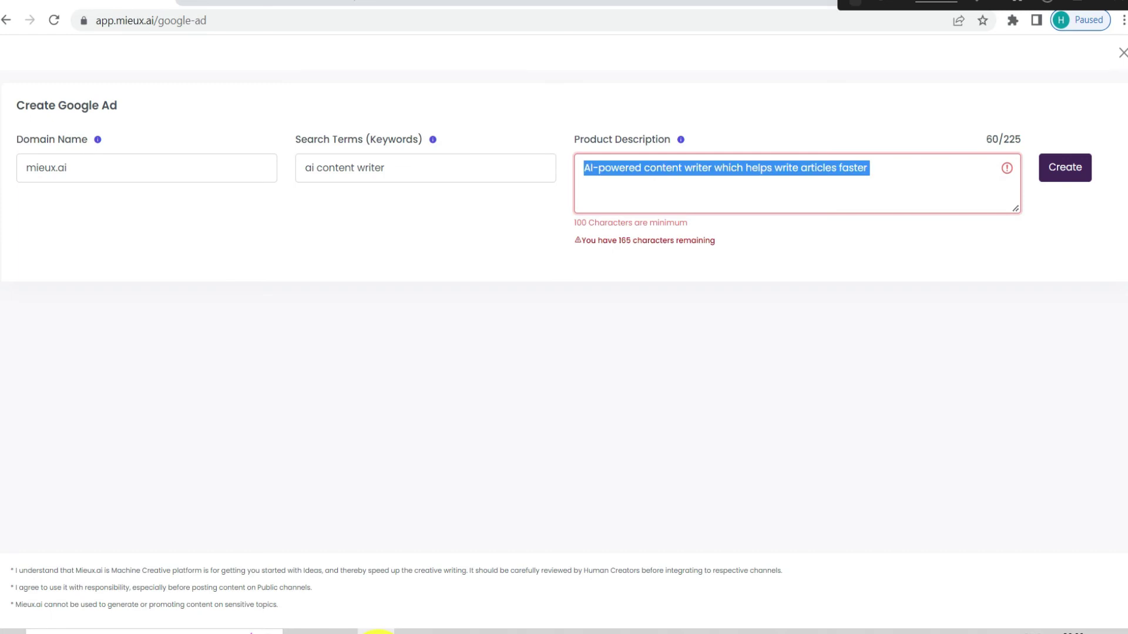
{"action": "type", "text": "Mieux.ai allows you to automatically generate high-quality, long-form blog posts with no word limits using the power of AI.  Because you can produce effective long-form content in a fraction of the time, you'll be able to las"}
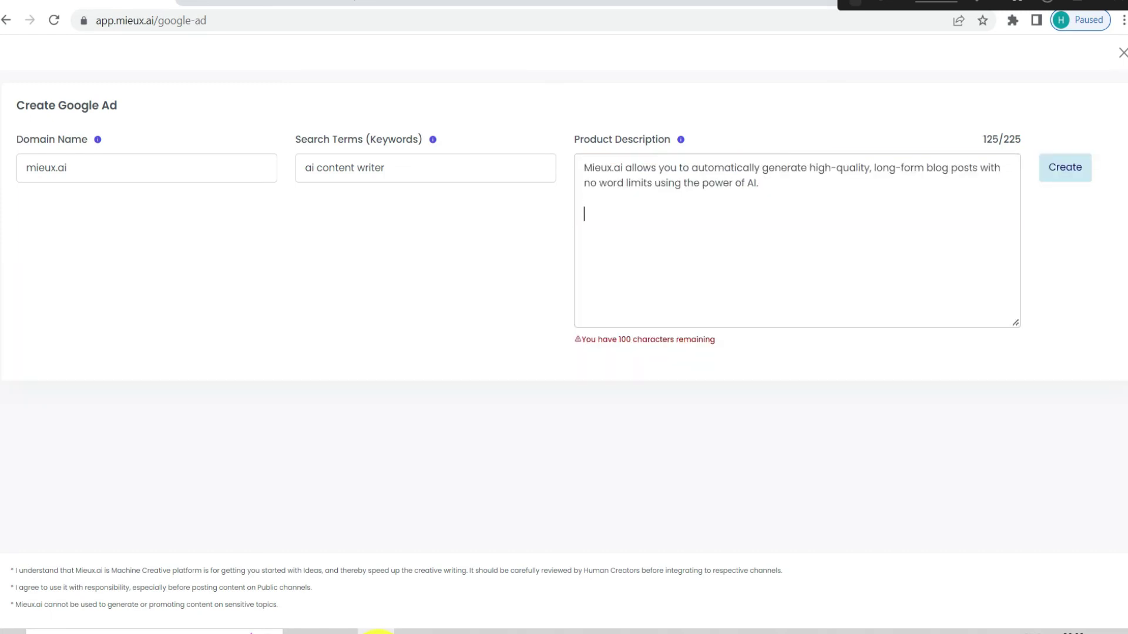
{"action": "left_click", "coordinate": [1065, 167]}
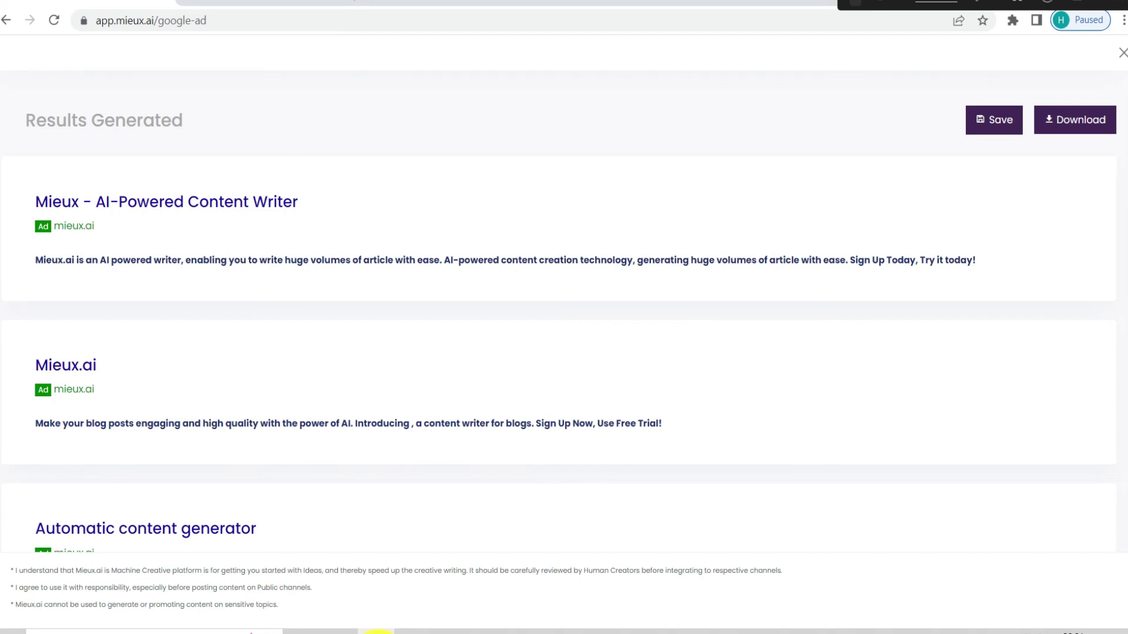
{"action": "scroll", "coordinate": [564, 293], "scroll_direction": "down", "scroll_amount": 7}
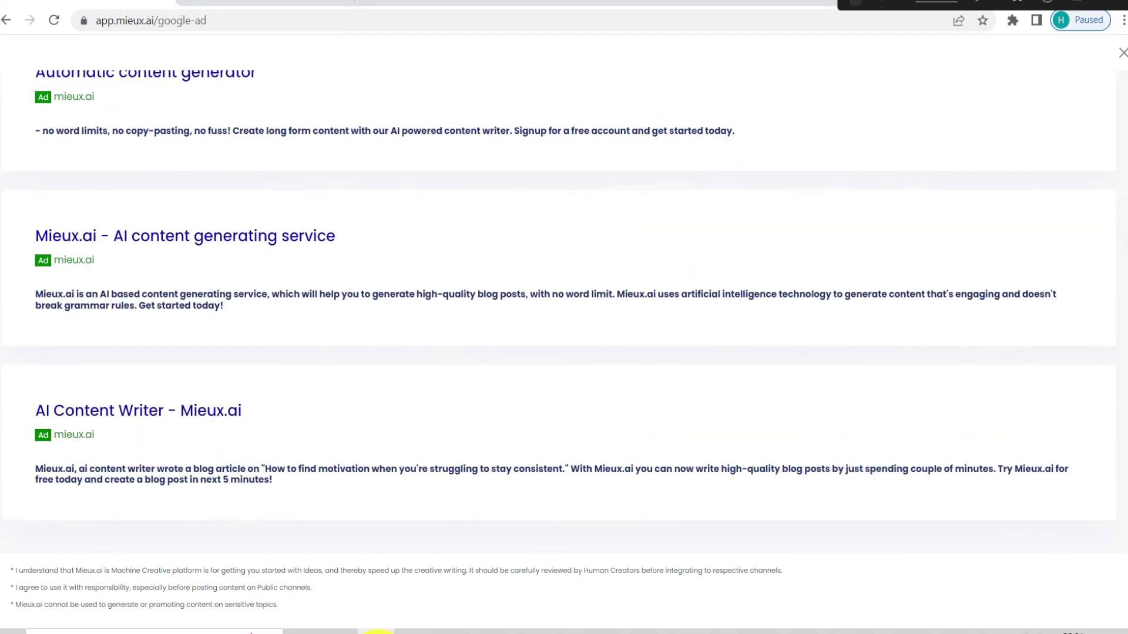